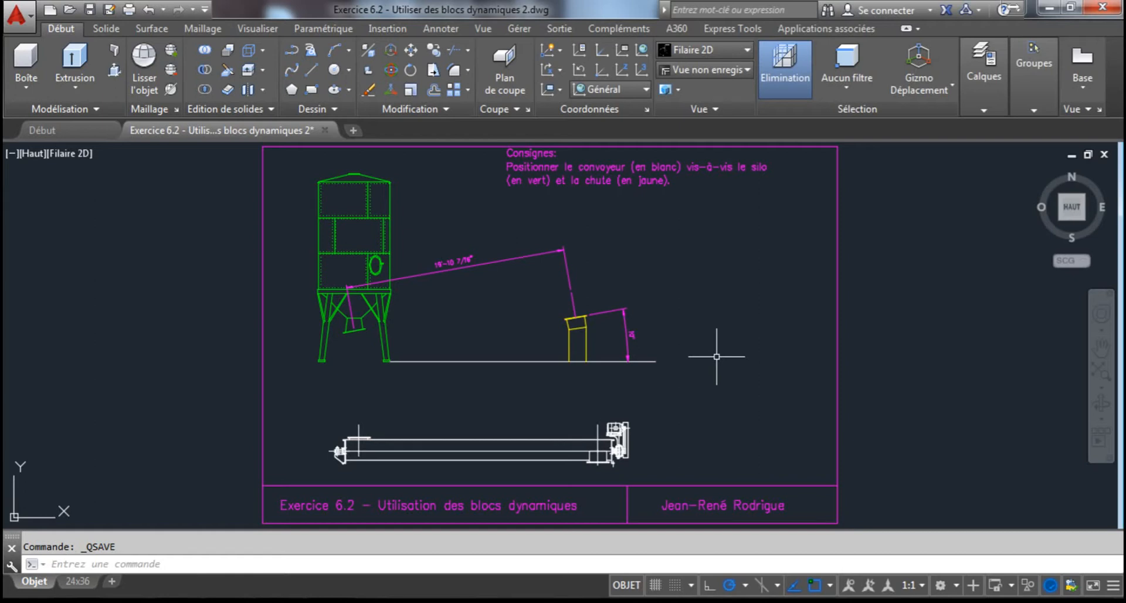
Examine the exercise instructions, the silo, the yellow chute and the white conveyor with its motor drive
scroll(645, 425, "up", 4)
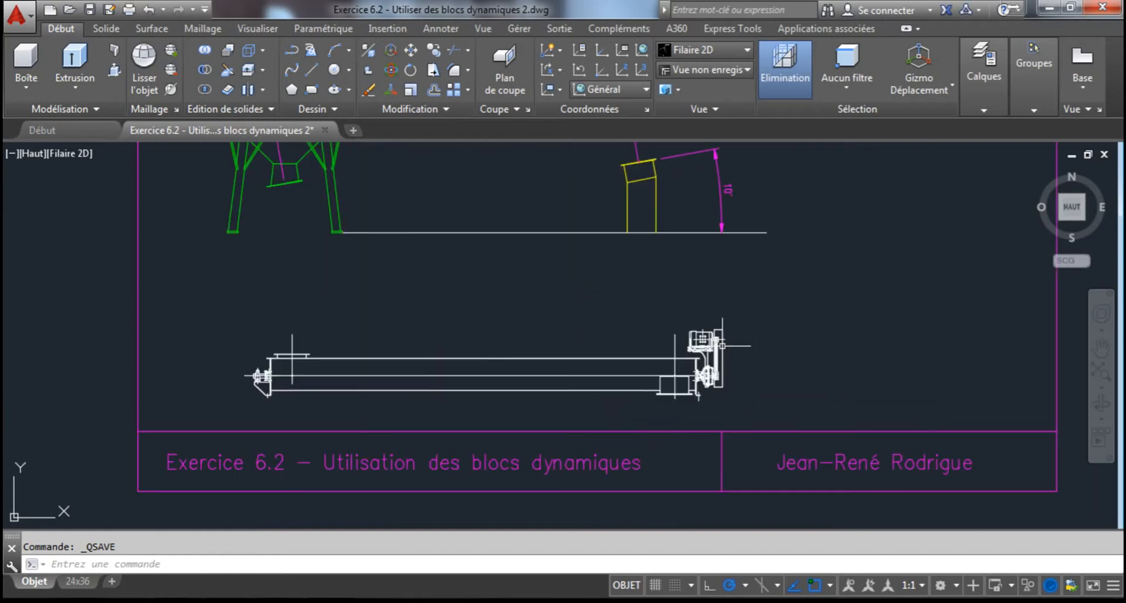
scroll(722, 346, "down", 3)
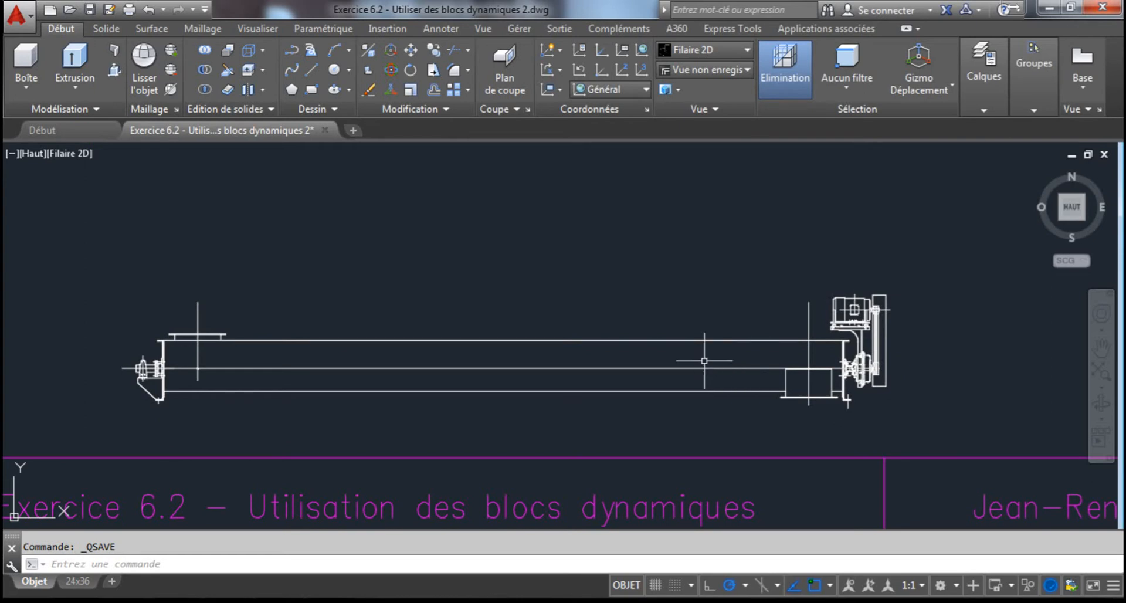
scroll(636, 352, "up", 4)
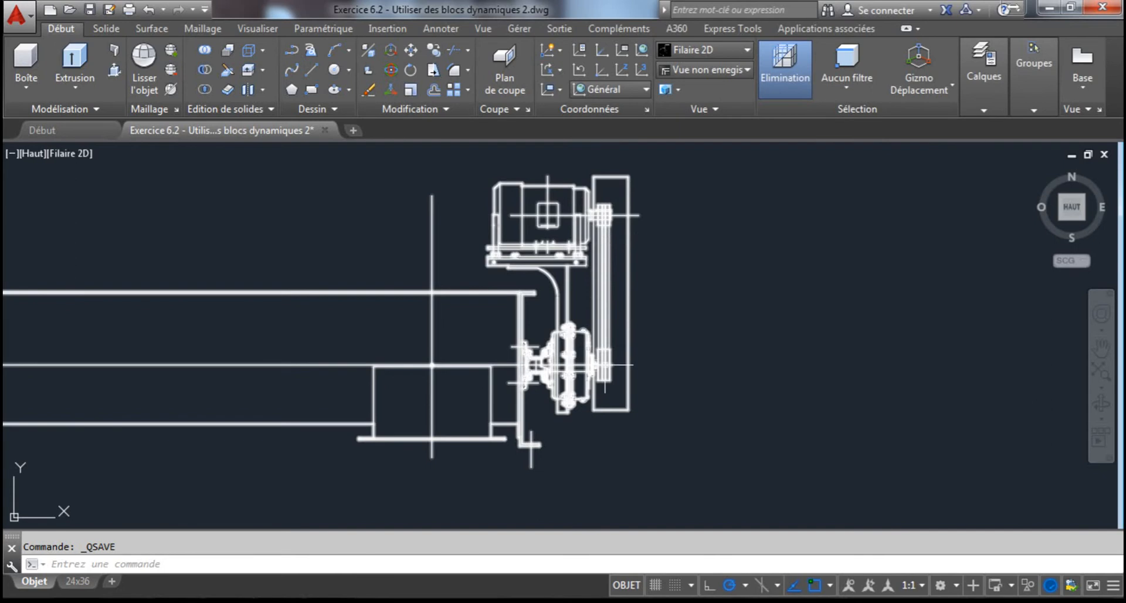
scroll(1096, 322, "down", 4)
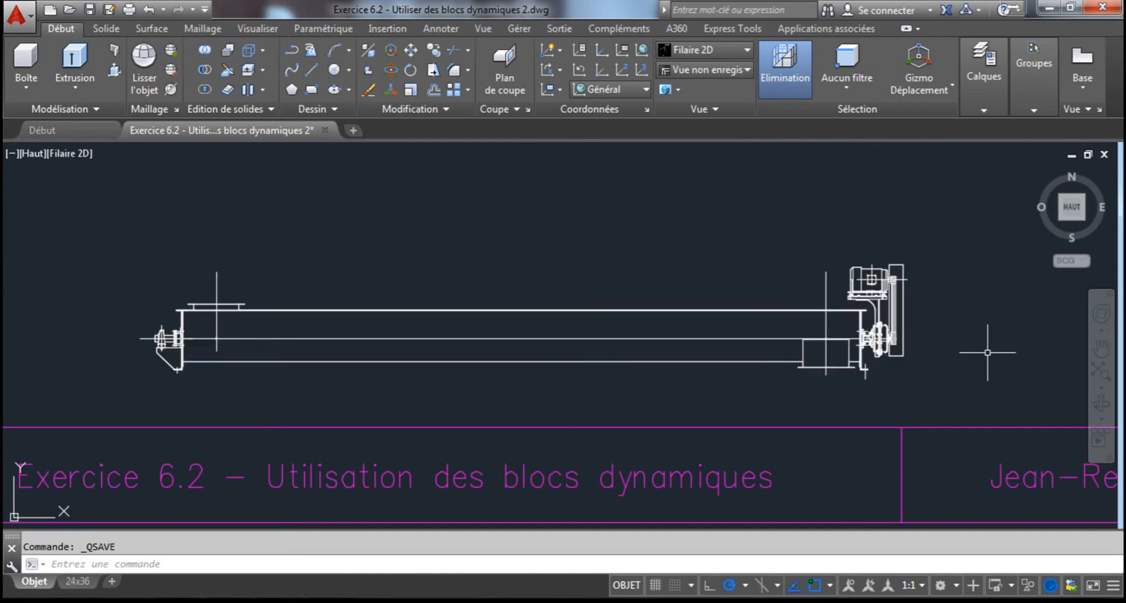
scroll(334, 344, "down", 4)
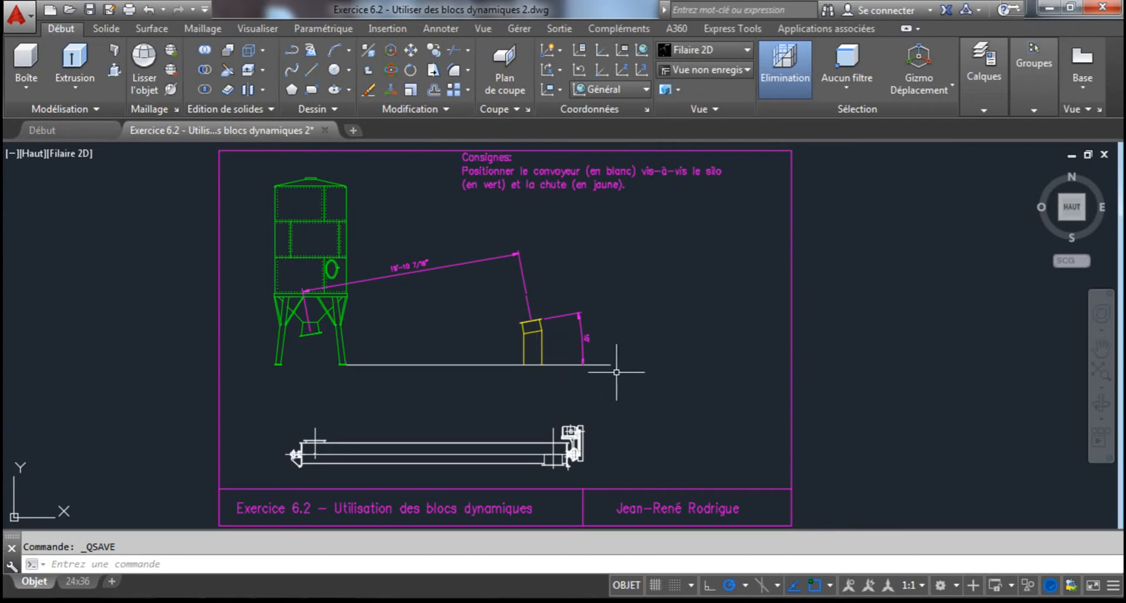
mouse_move(511, 411)
middle_mouse_down()
mouse_move(573, 372)
mouse_move(616, 311)
middle_mouse_up()
scroll(570, 373, "up", 2)
scroll(562, 374, "up", 2)
scroll(372, 231, "down", 5)
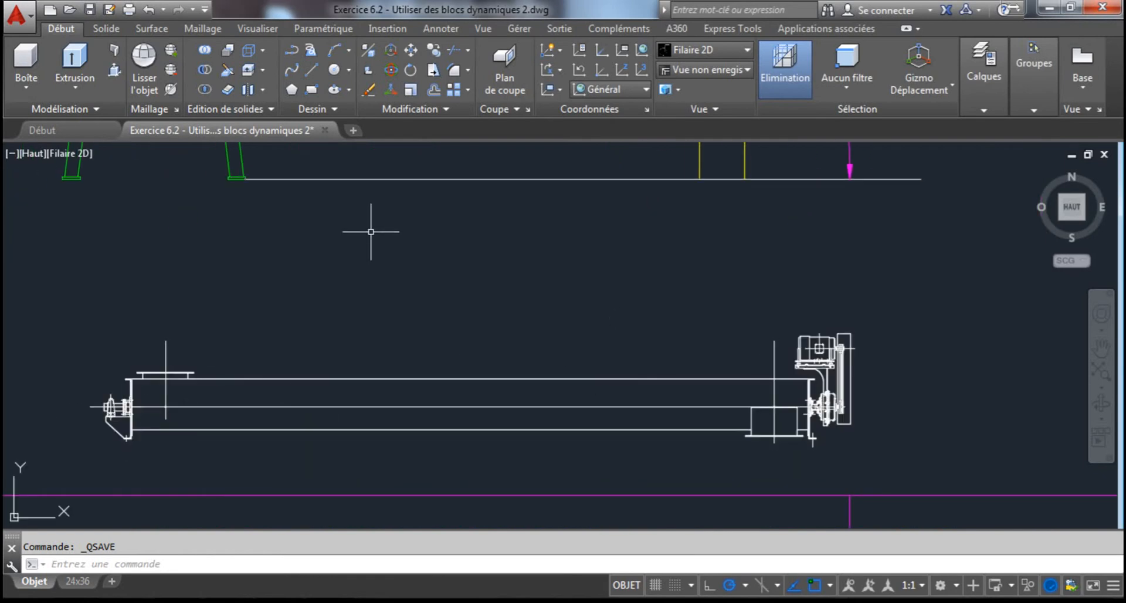
mouse_move(377, 214)
middle_mouse_down()
mouse_move(382, 356)
mouse_move(393, 348)
middle_mouse_up()
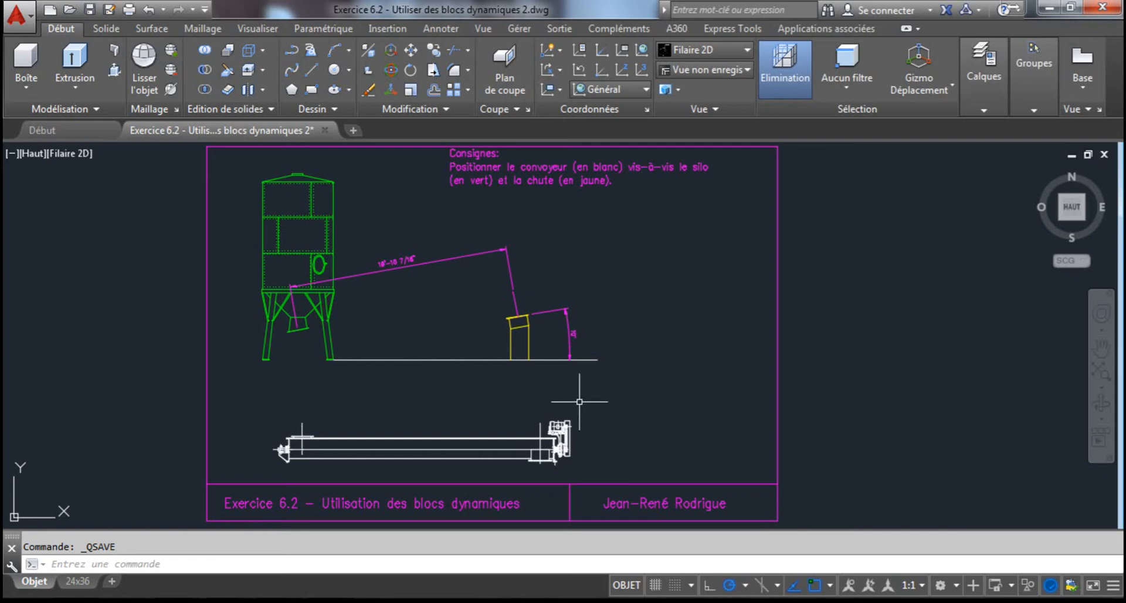
mouse_move(568, 428)
scroll(447, 438, "up", 1)
middle_click_drag(448, 439, 500, 379)
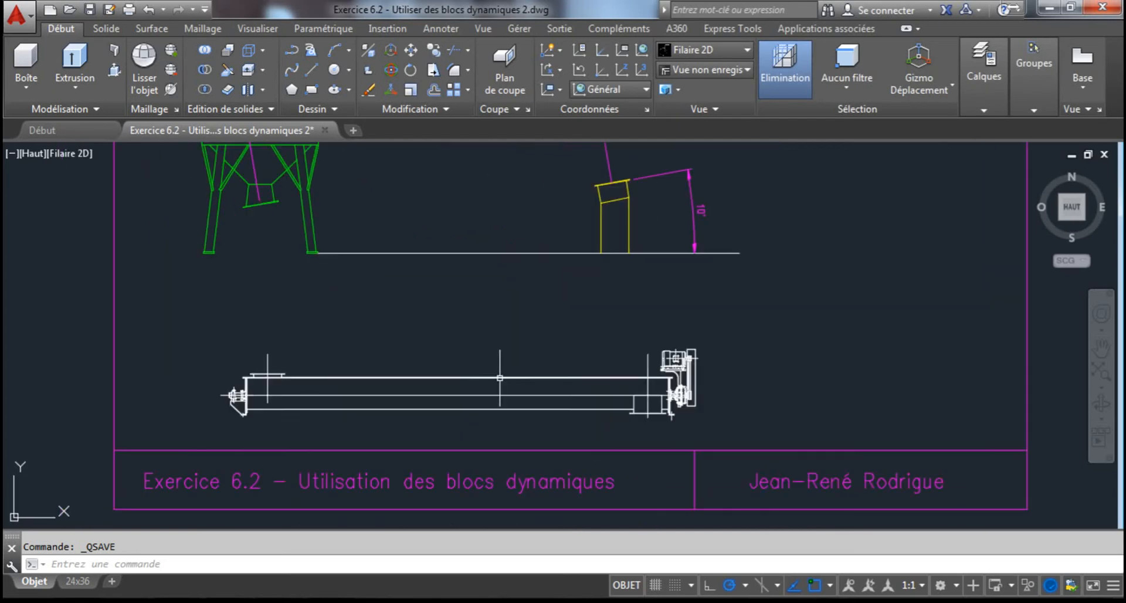
Select the white conveyor block and shift it slightly upward by its base point
left_click(499, 378)
mouse_move(420, 389)
middle_mouse_down()
mouse_move(502, 402)
mouse_move(535, 370)
mouse_move(445, 378)
mouse_move(491, 375)
middle_mouse_up()
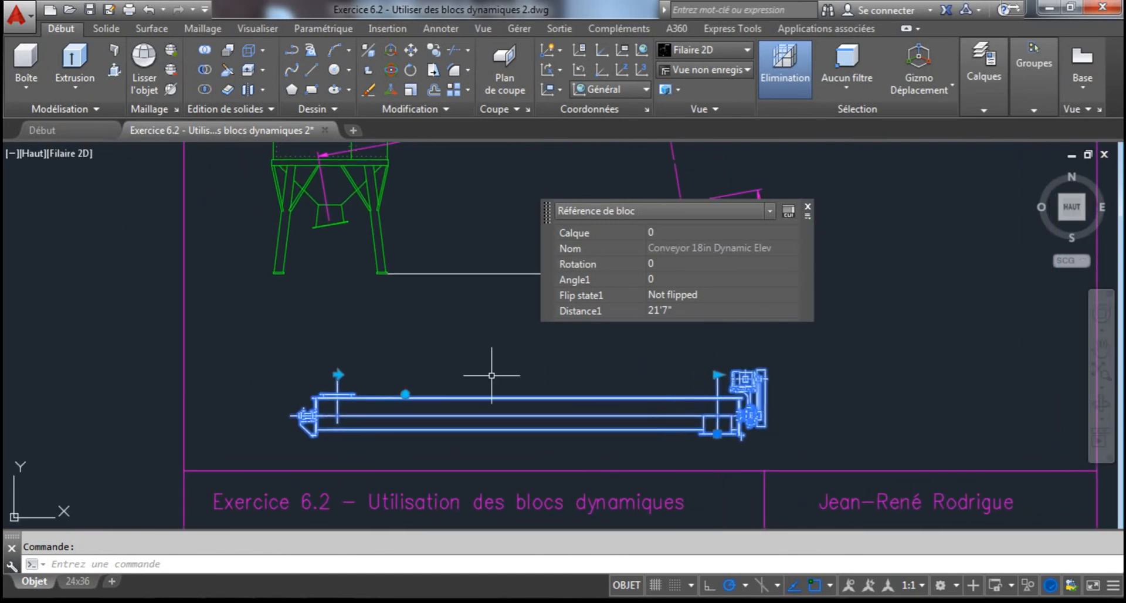
mouse_move(559, 209)
left_mouse_down()
mouse_move(784, 153)
mouse_move(697, 184)
left_mouse_up()
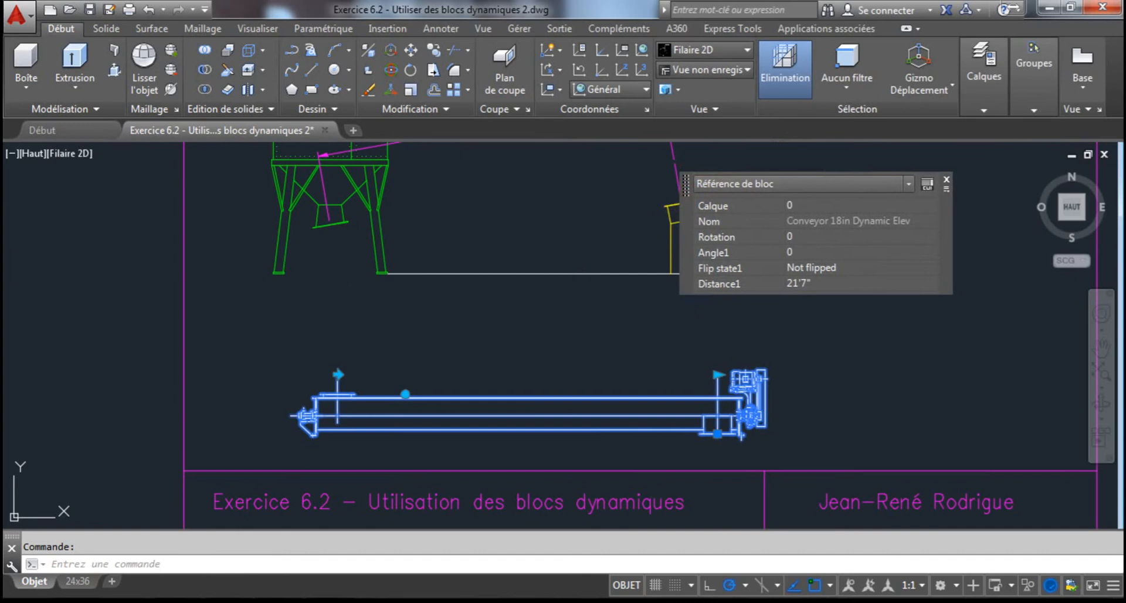
left_click(946, 180)
scroll(437, 390, "up", 4)
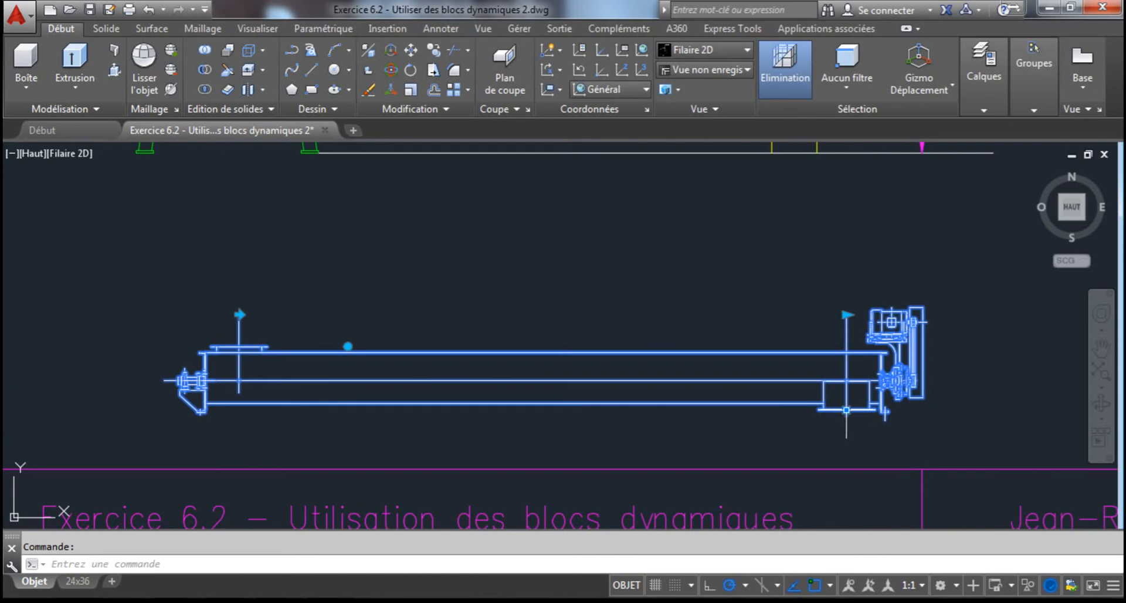
left_click(846, 409)
left_click(847, 380)
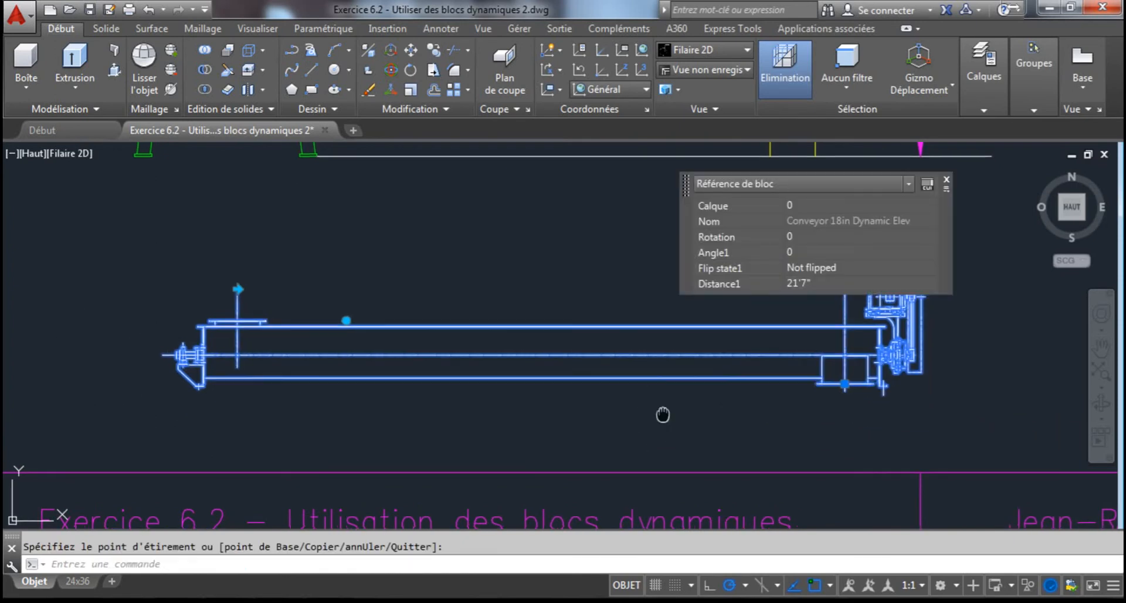
left_click(947, 180)
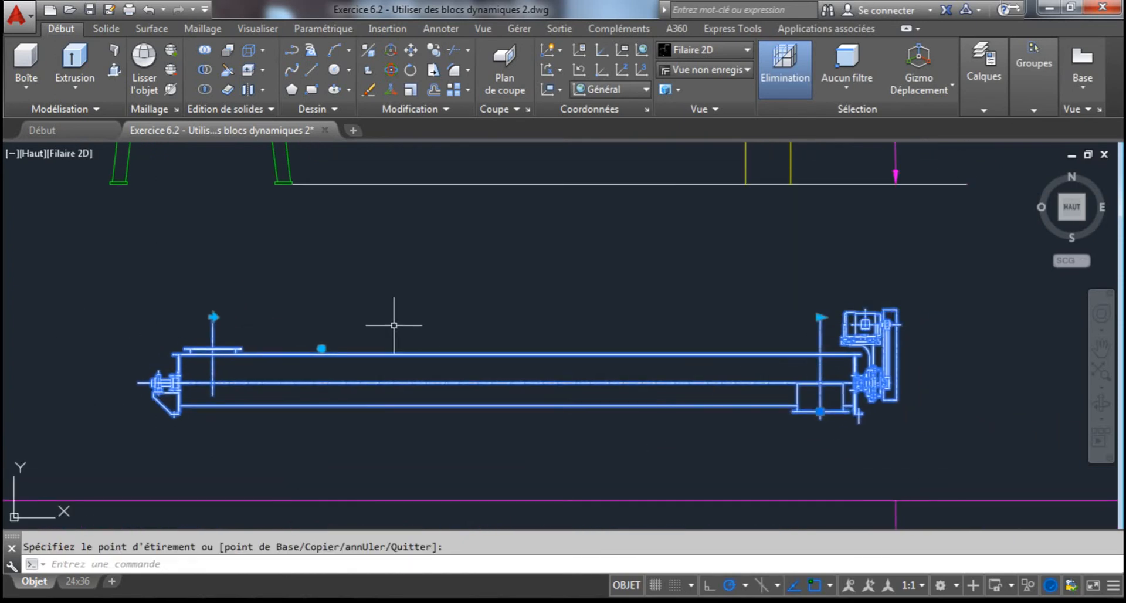
Flip the conveyor block about its inlet centerline and flip it back to its original direction
scroll(379, 291, "down", 2)
scroll(261, 301, "up", 8)
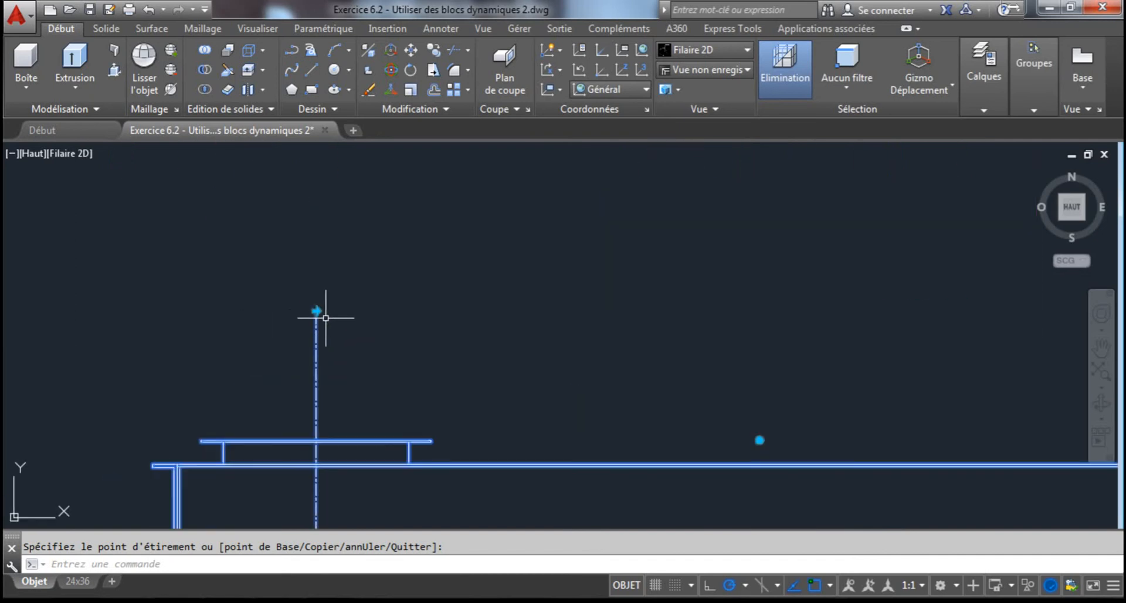
scroll(326, 318, "down", 5)
scroll(369, 308, "down", 3)
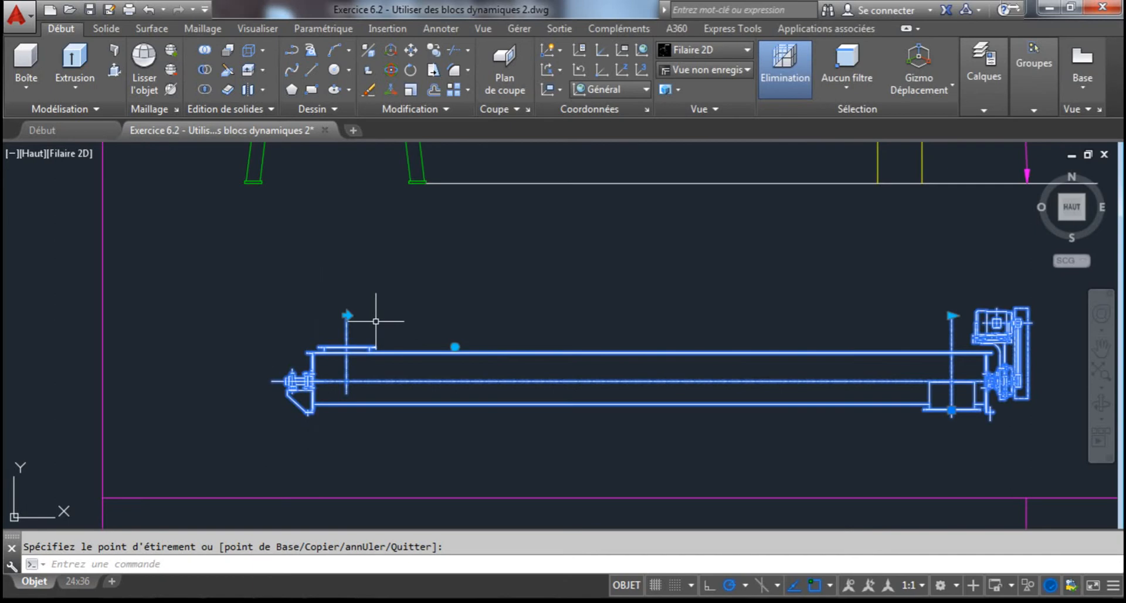
left_click(347, 315)
scroll(345, 314, "down", 3)
middle_click_drag(345, 315, 547, 296)
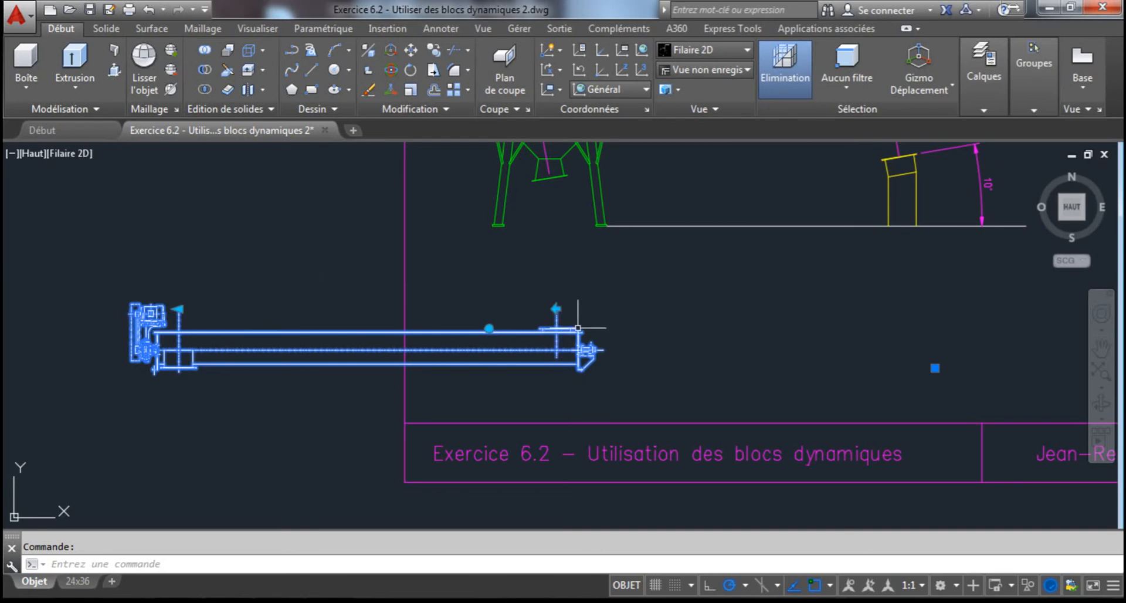
left_click(557, 308)
left_click(556, 308)
left_click(557, 308)
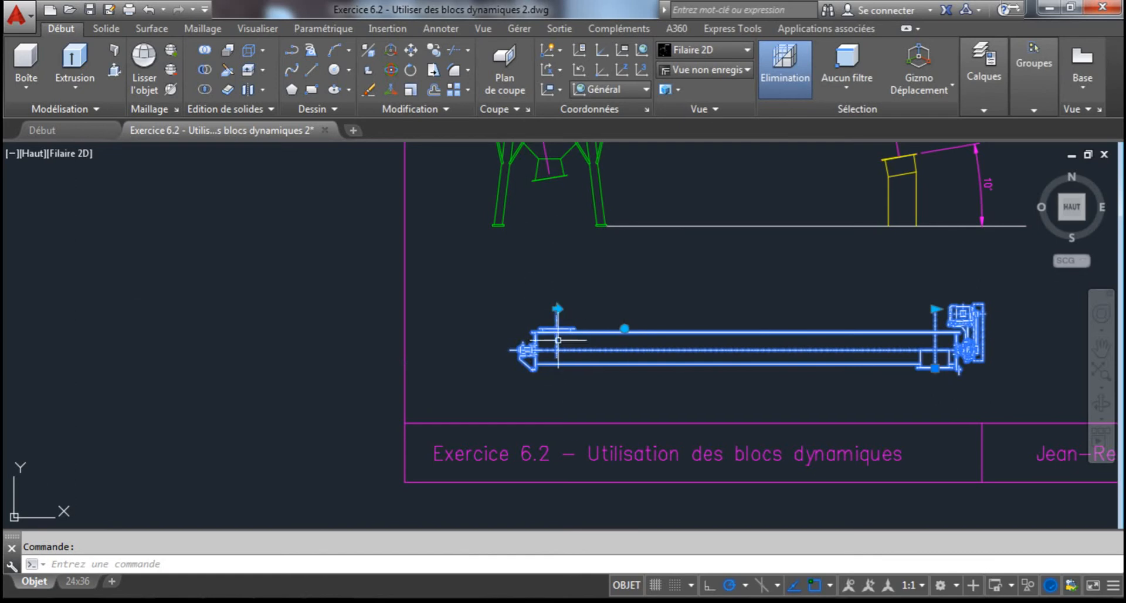
Stretch the conveyor block's discharge end out to about 31'3" and shorten it back to about 21'0-1/4"
middle_click_drag(664, 365, 585, 371)
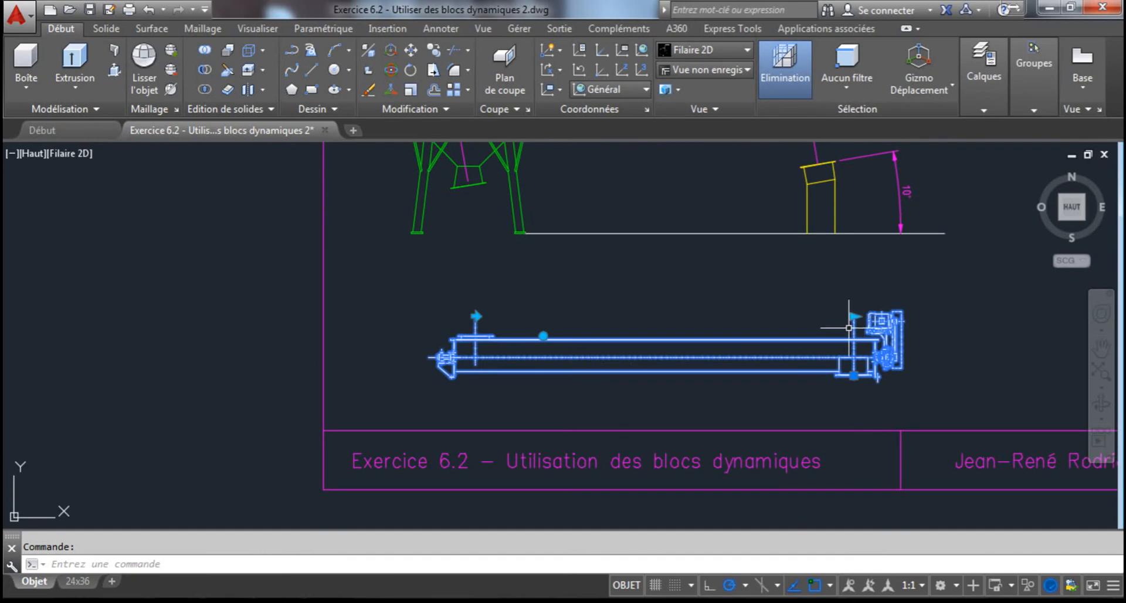
middle_click_drag(844, 331, 775, 332)
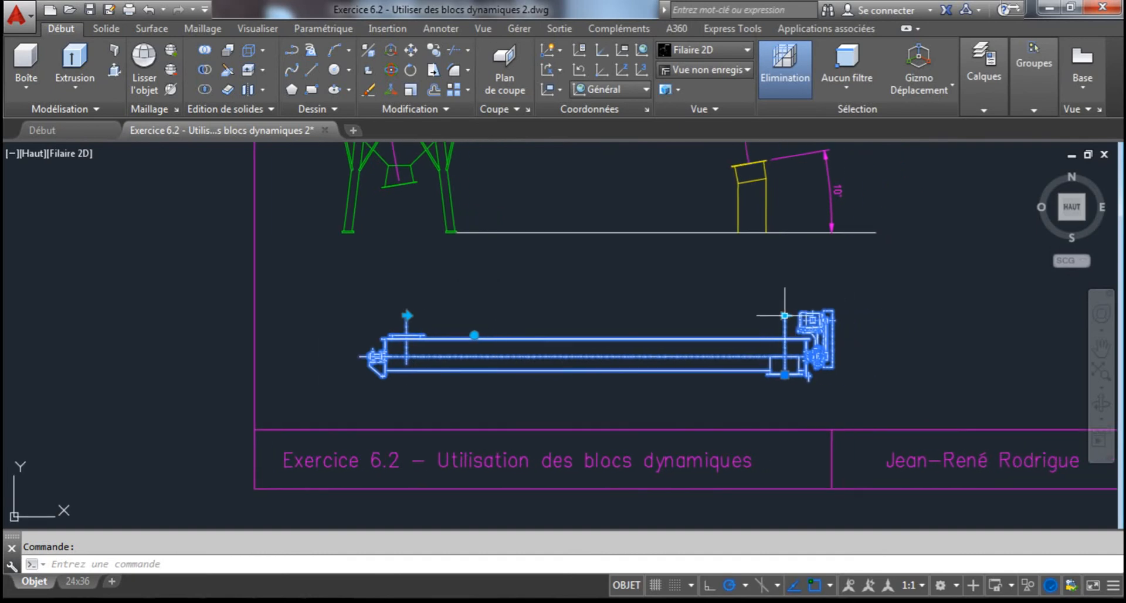
left_click(784, 316)
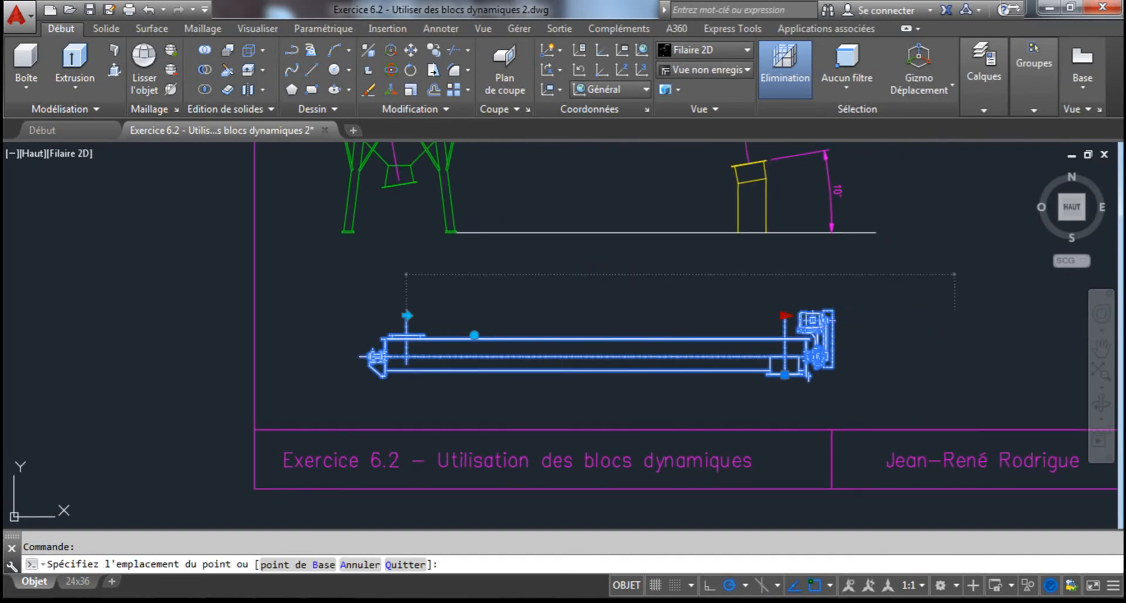
left_click(951, 320)
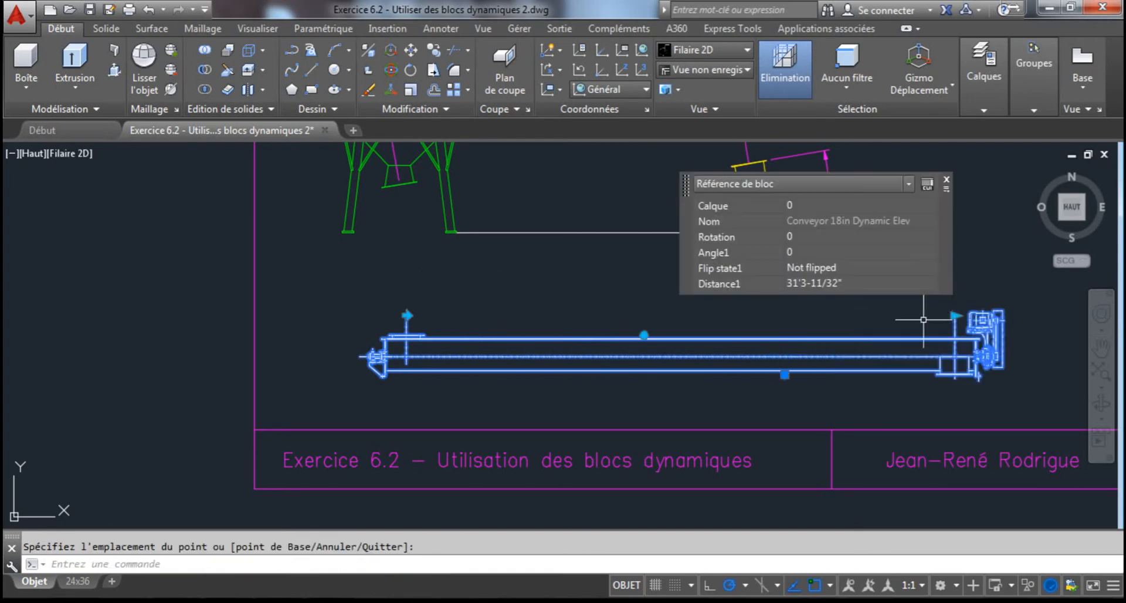
left_click(955, 315)
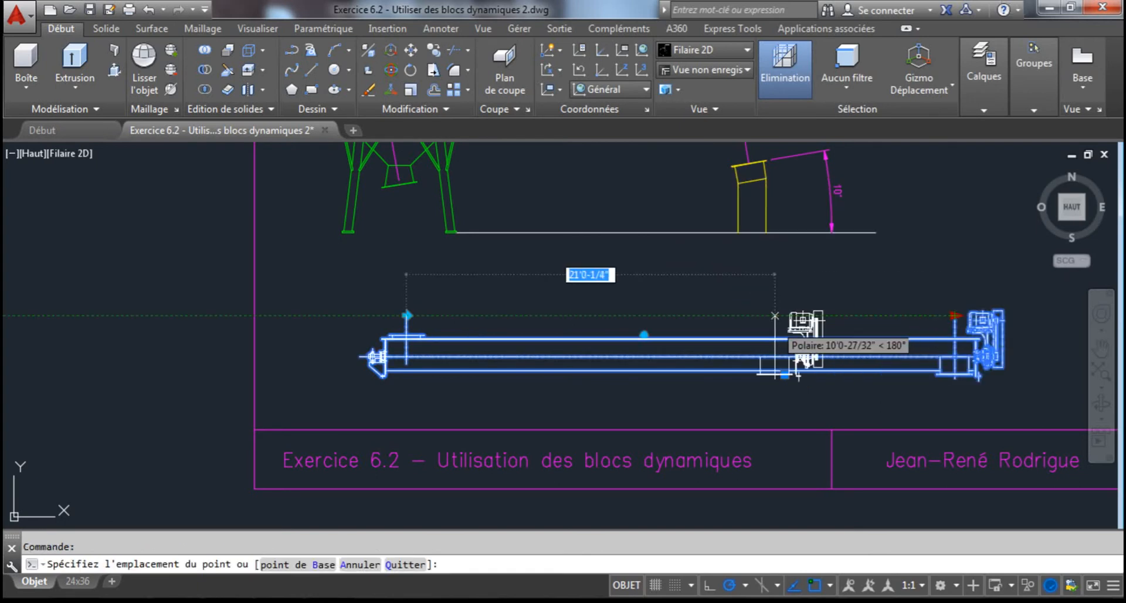
left_click(776, 316)
Try rotating the conveyor to a 15° angle with its dynamic rotation parameter, and undo the rotation
middle_click_drag(478, 315, 424, 340)
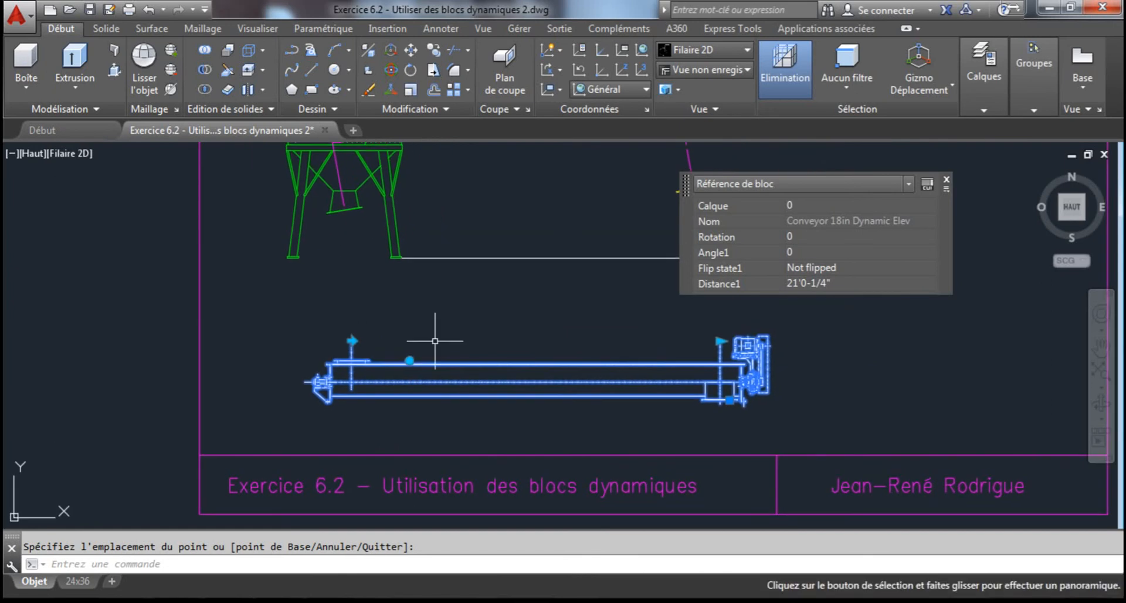
left_click(410, 360)
scroll(497, 338, "down", 2)
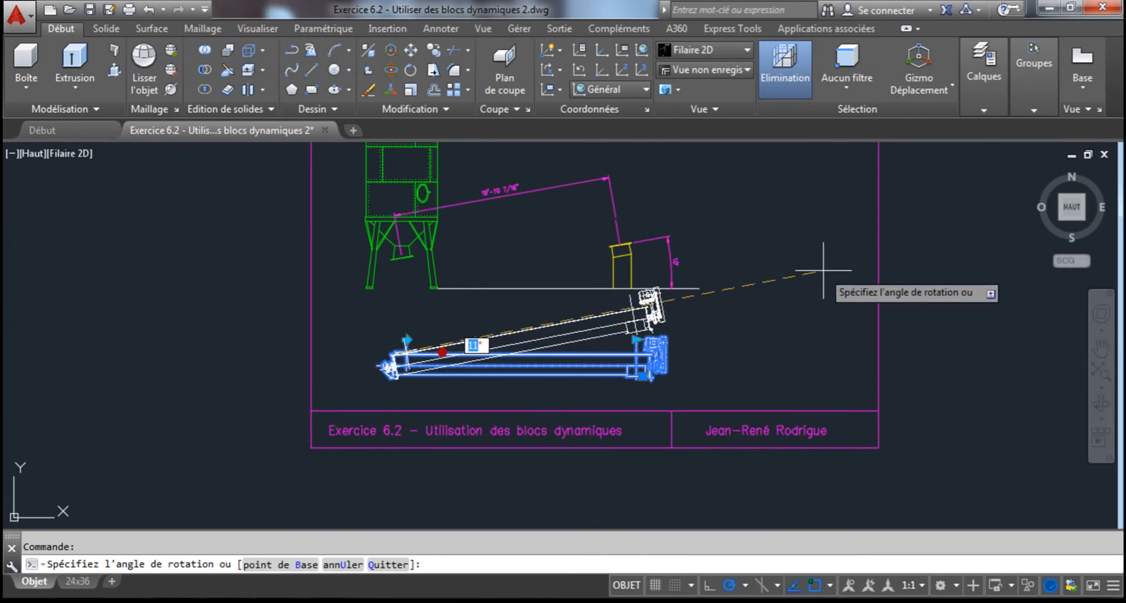
left_click(804, 249)
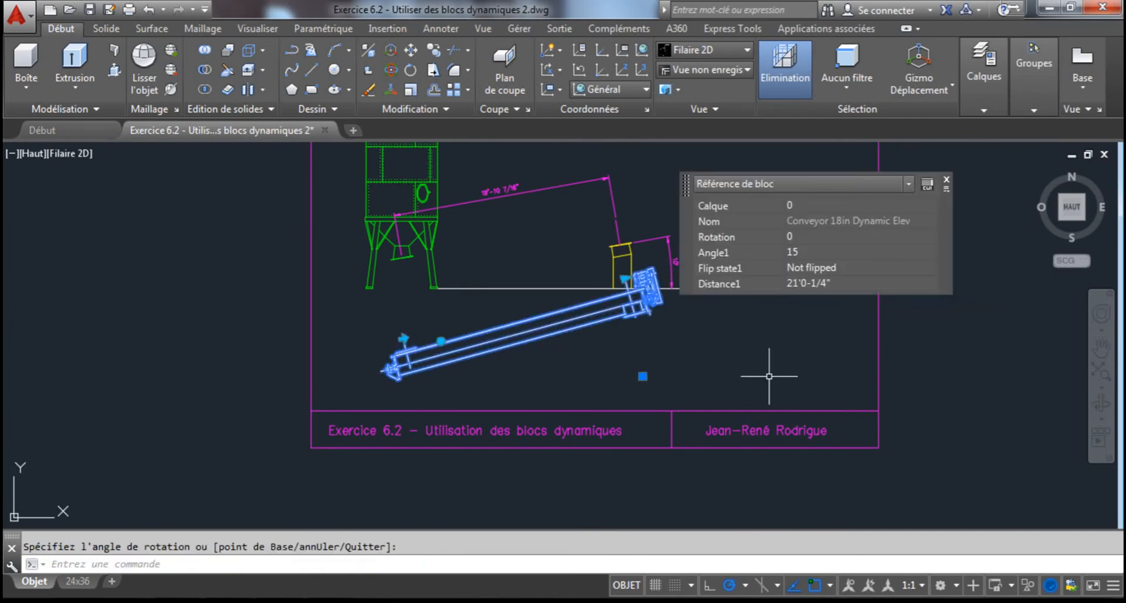
key("ctrl+z")
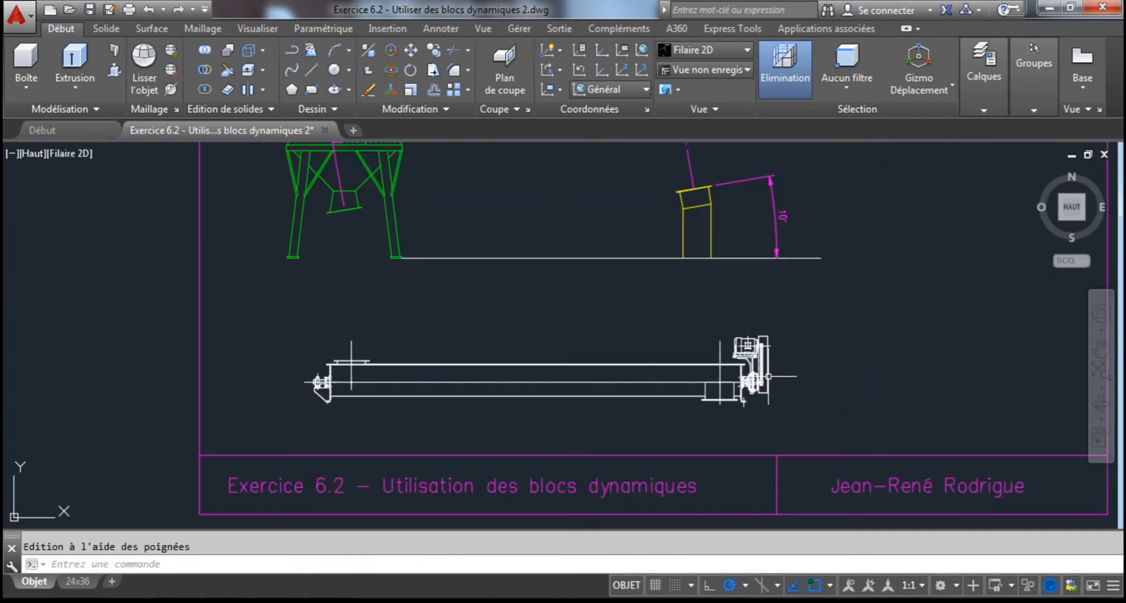
Move the conveyor block from the middle of its inlet flange to the middle of the silo's outlet flange
scroll(703, 365, "down", 6)
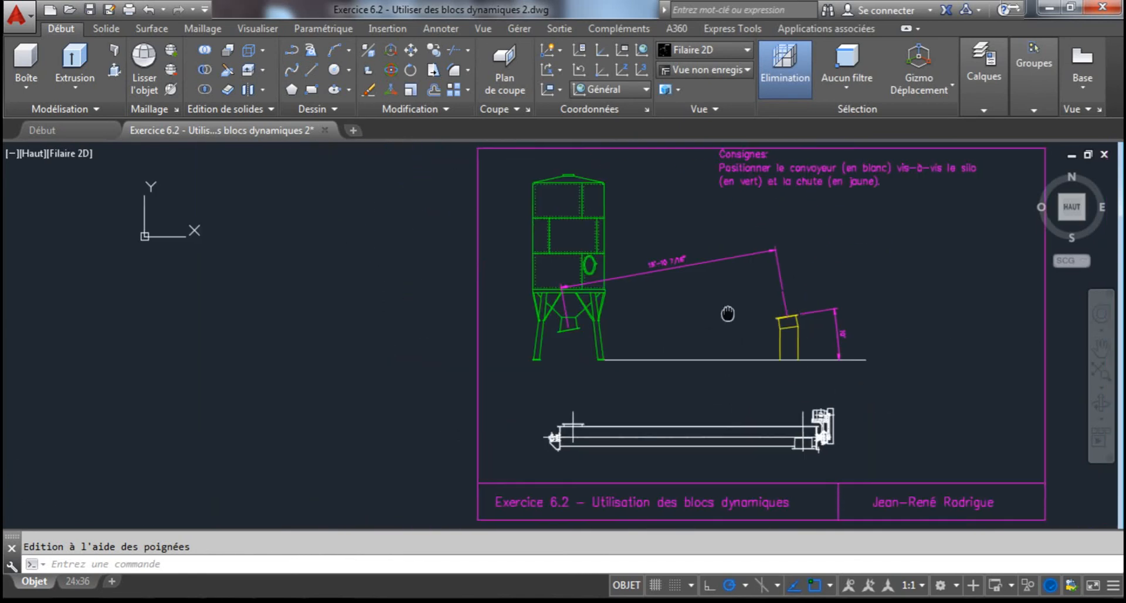
middle_click_drag(727, 313, 608, 334)
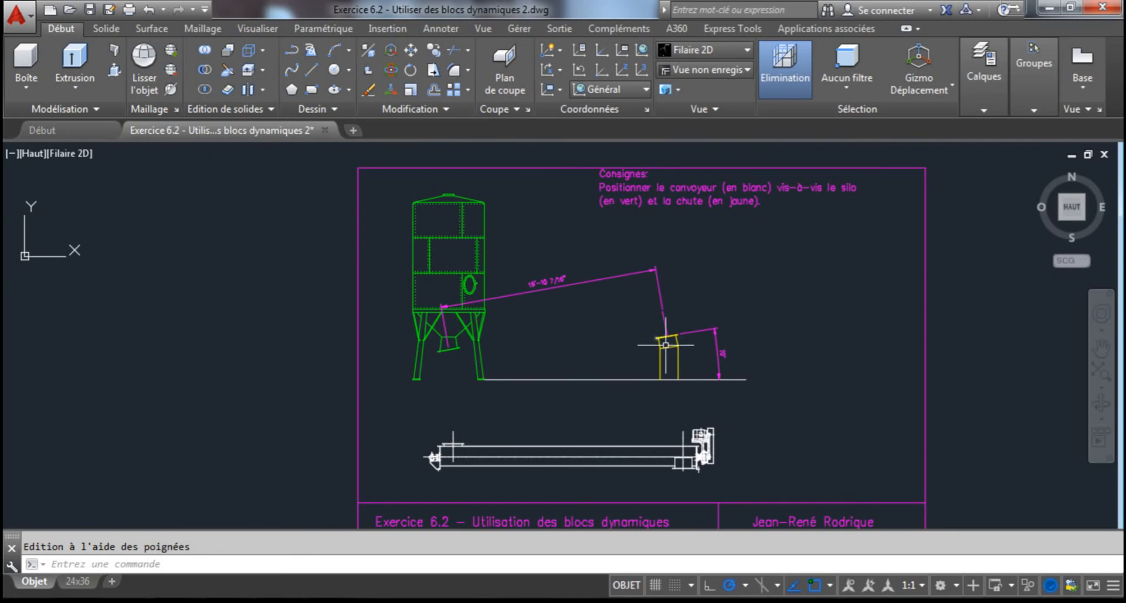
scroll(474, 433, "up", 2)
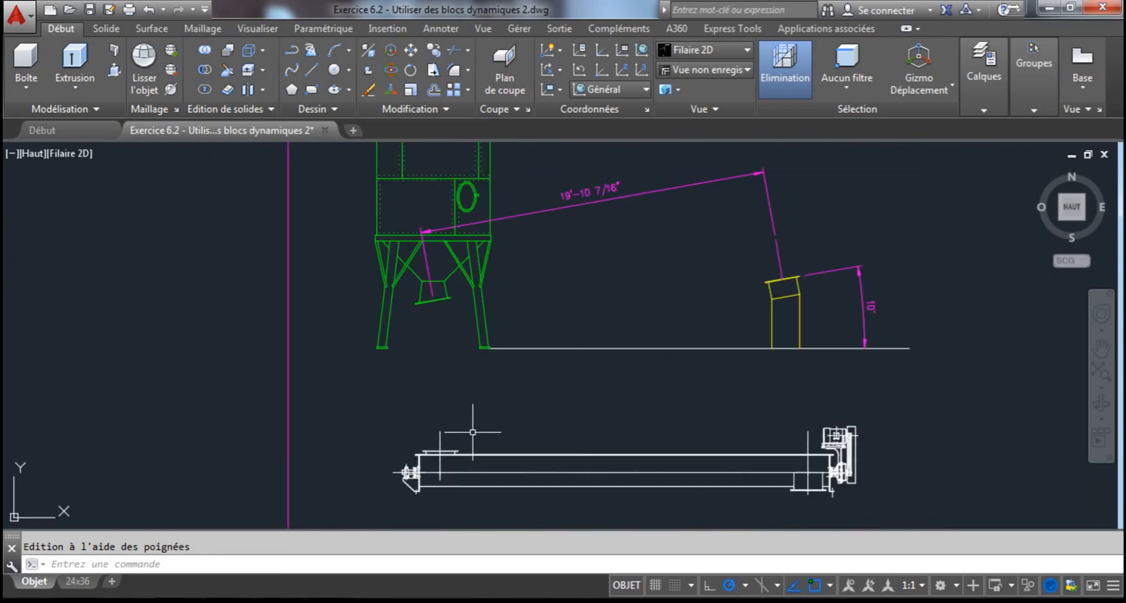
left_click(469, 454)
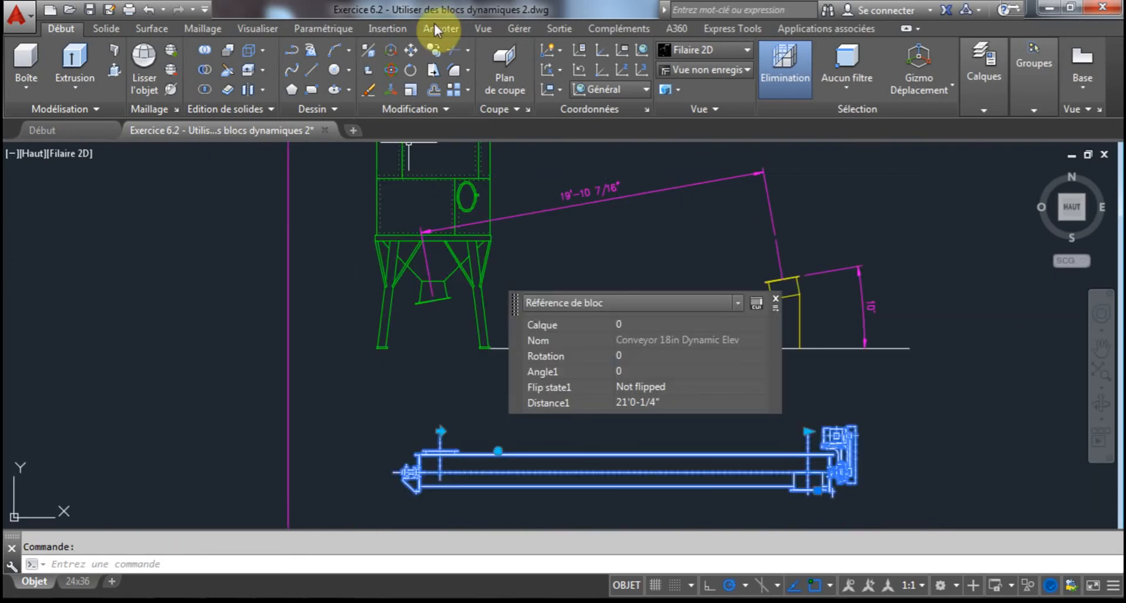
left_click(413, 50)
scroll(410, 463, "up", 3)
scroll(408, 469, "down", 1)
left_click(384, 478)
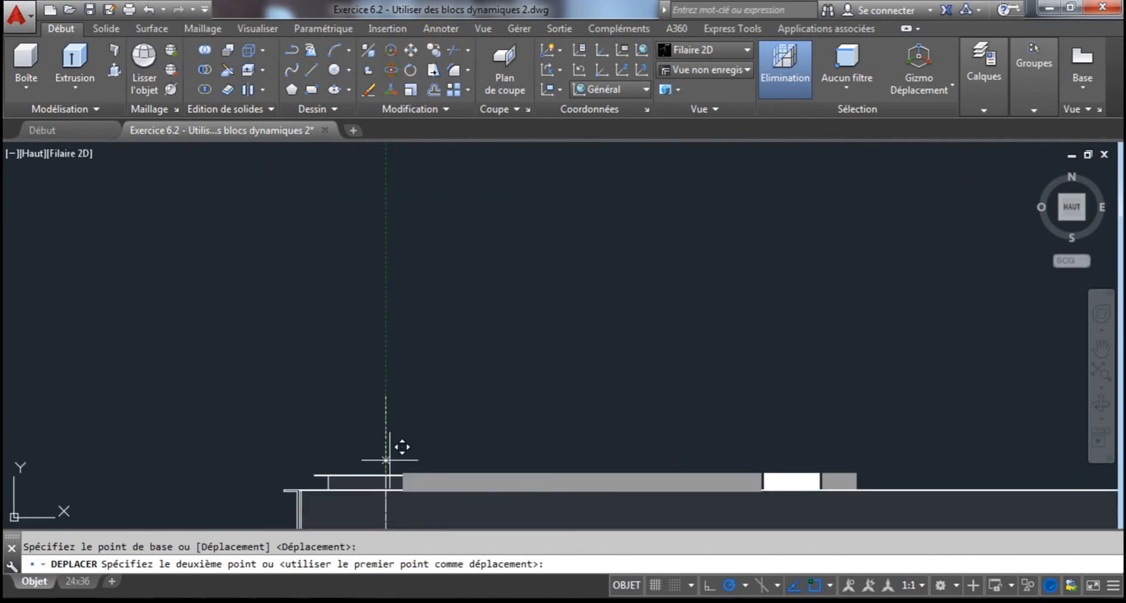
scroll(352, 382, "down", 4)
scroll(404, 349, "up", 3)
middle_click_drag(363, 266, 364, 322)
scroll(364, 322, "up", 2)
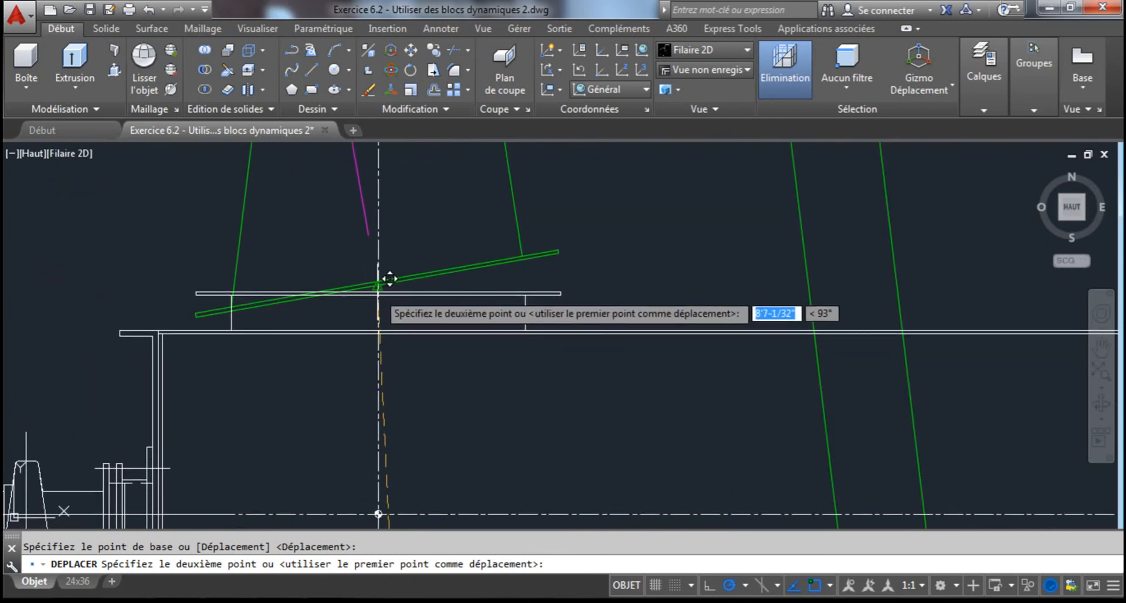
left_click(378, 280)
scroll(440, 327, "down", 4)
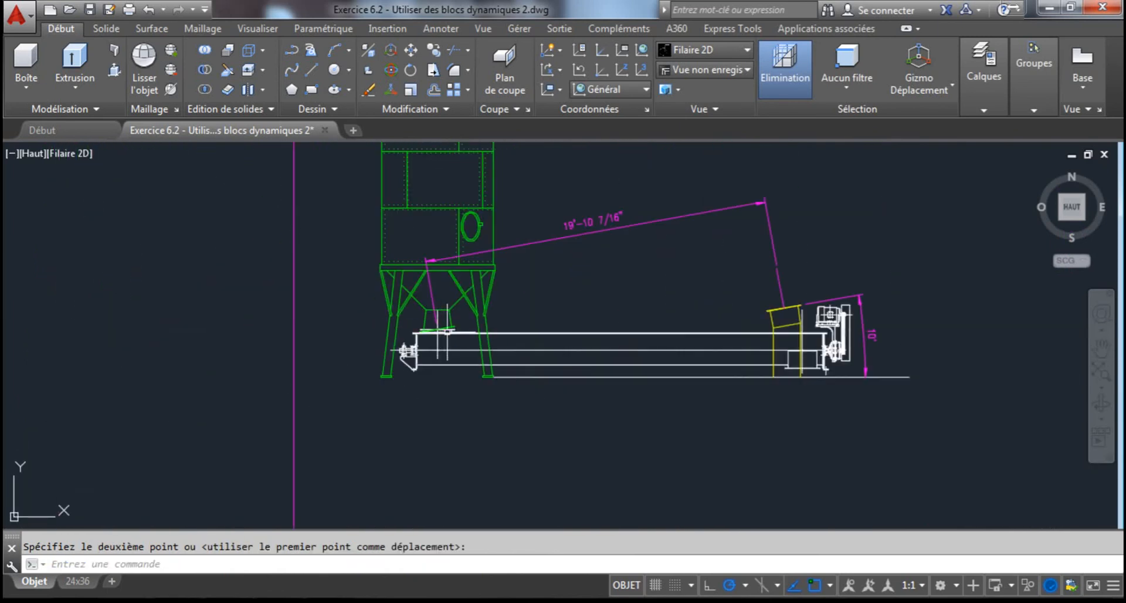
middle_click_drag(523, 326, 397, 344)
key("Escape")
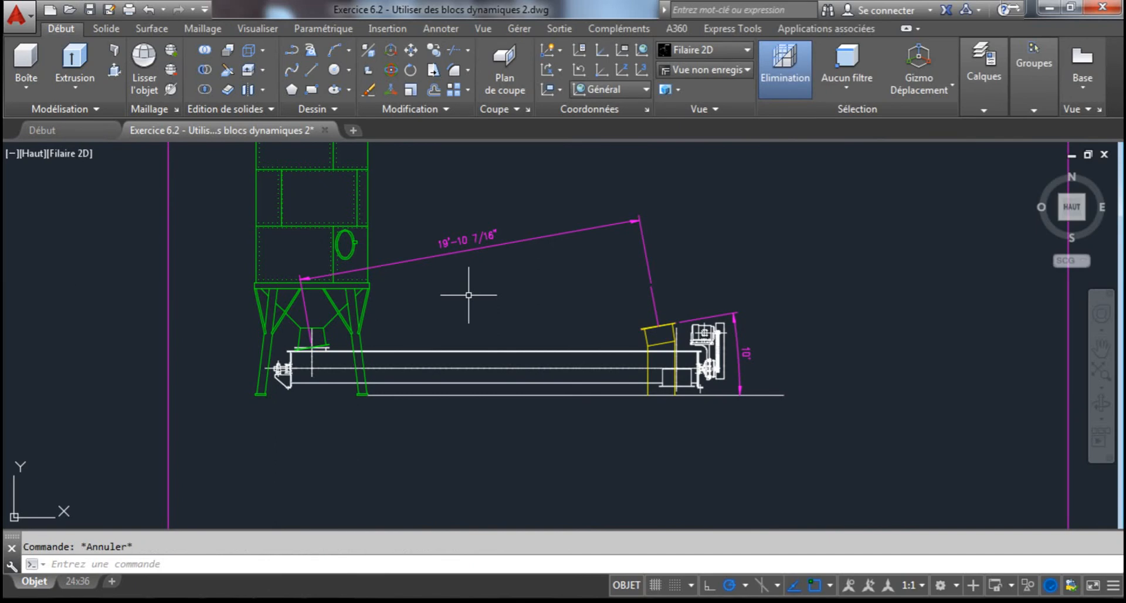
Rotate the conveyor to a 10° angle about its inlet using the block's dynamic rotation parameter
left_click(485, 361)
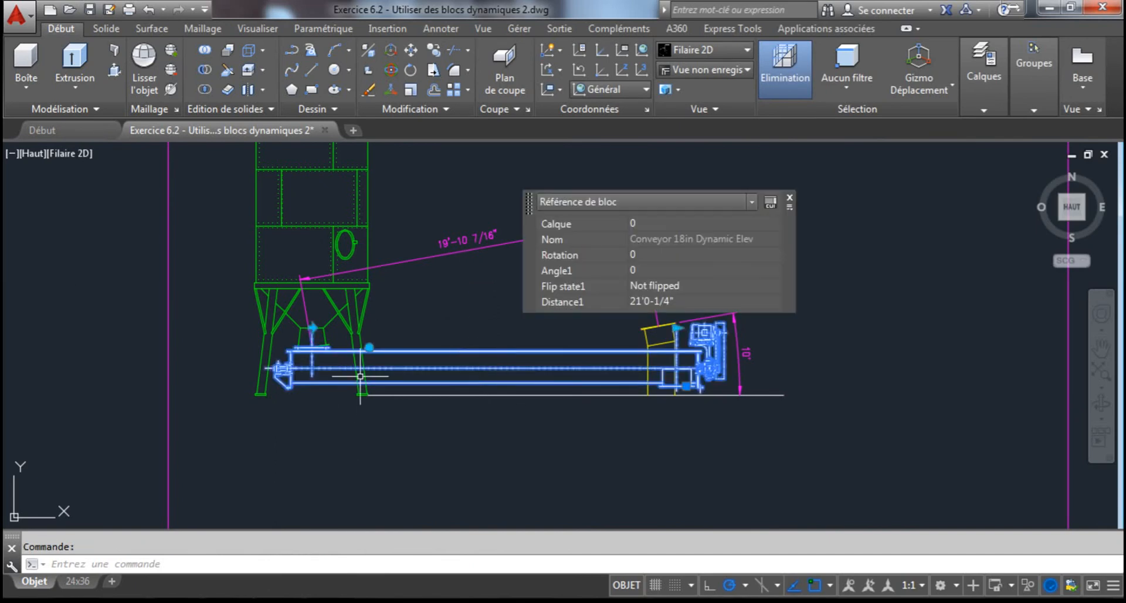
middle_click_drag(437, 375, 378, 419)
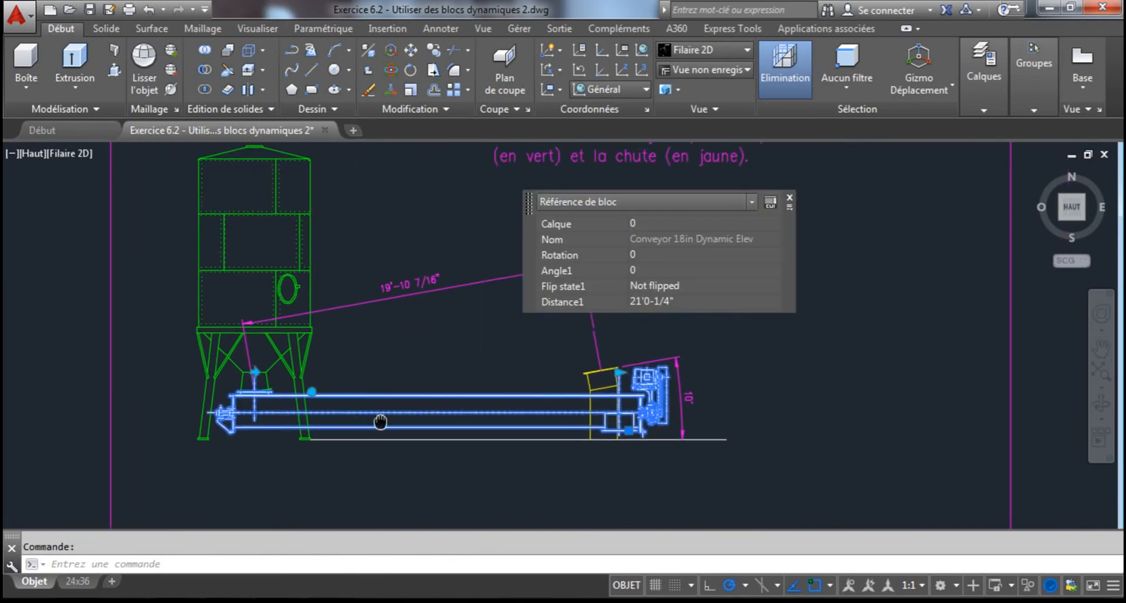
left_click(311, 391)
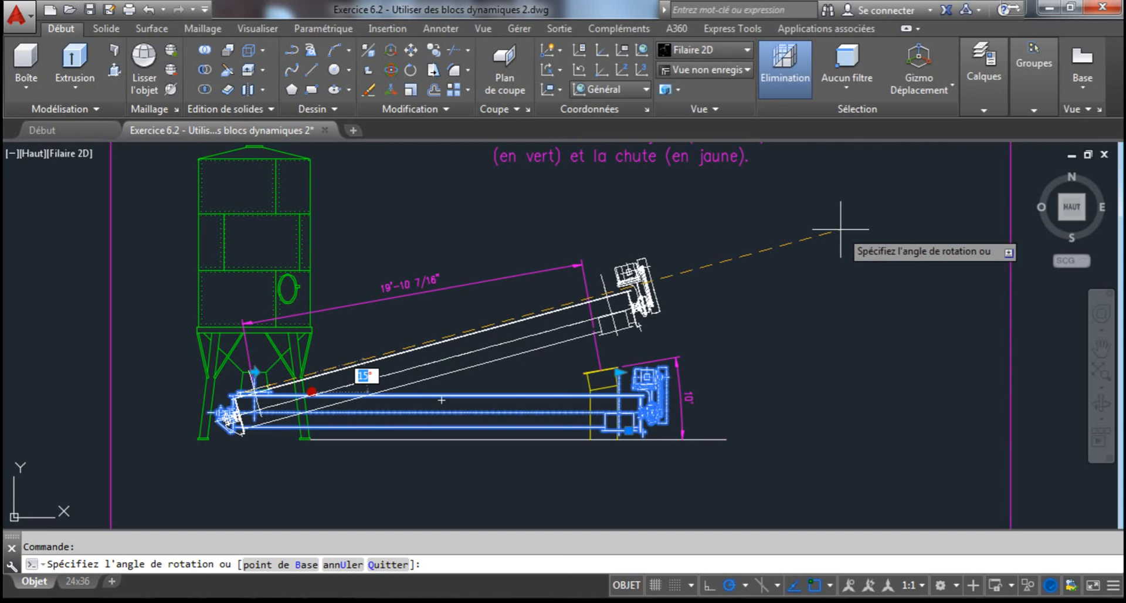
type("10")
key("Return")
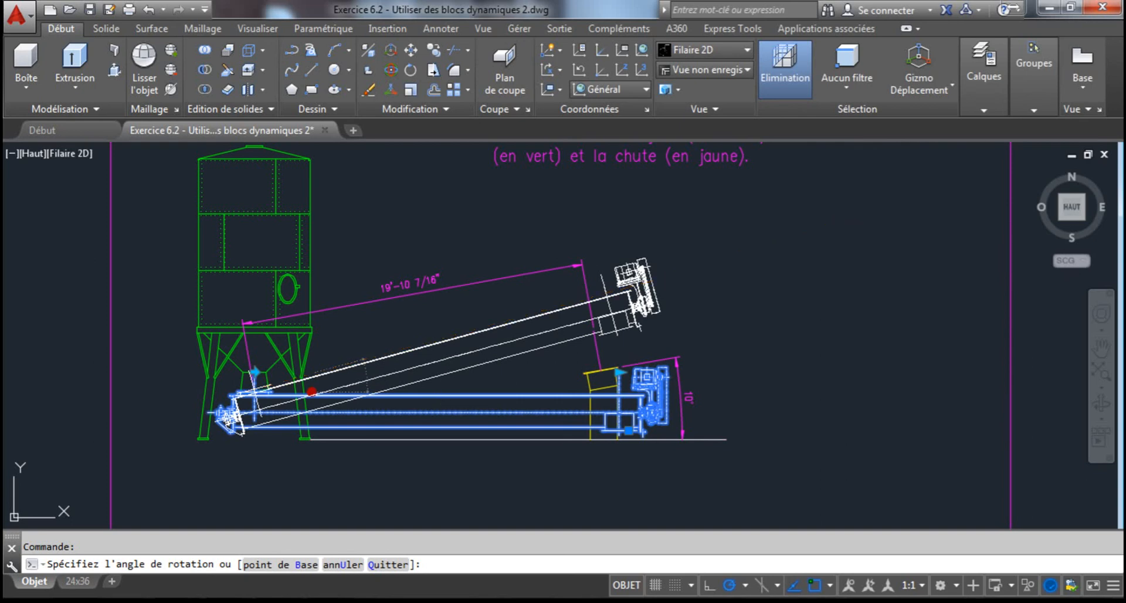
key("Escape")
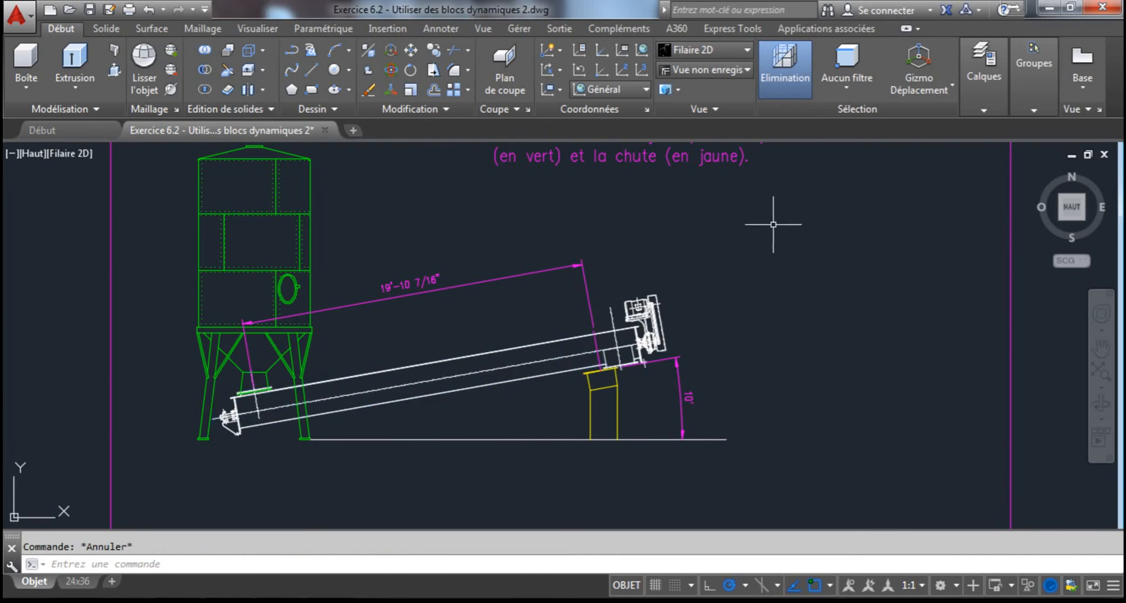
Shorten the conveyor to 19'10-5/16" by stretching its discharge end back to the extension line of the sloped dimension above the chute
scroll(628, 340, "up", 2)
scroll(587, 363, "down", 3)
left_click(613, 338)
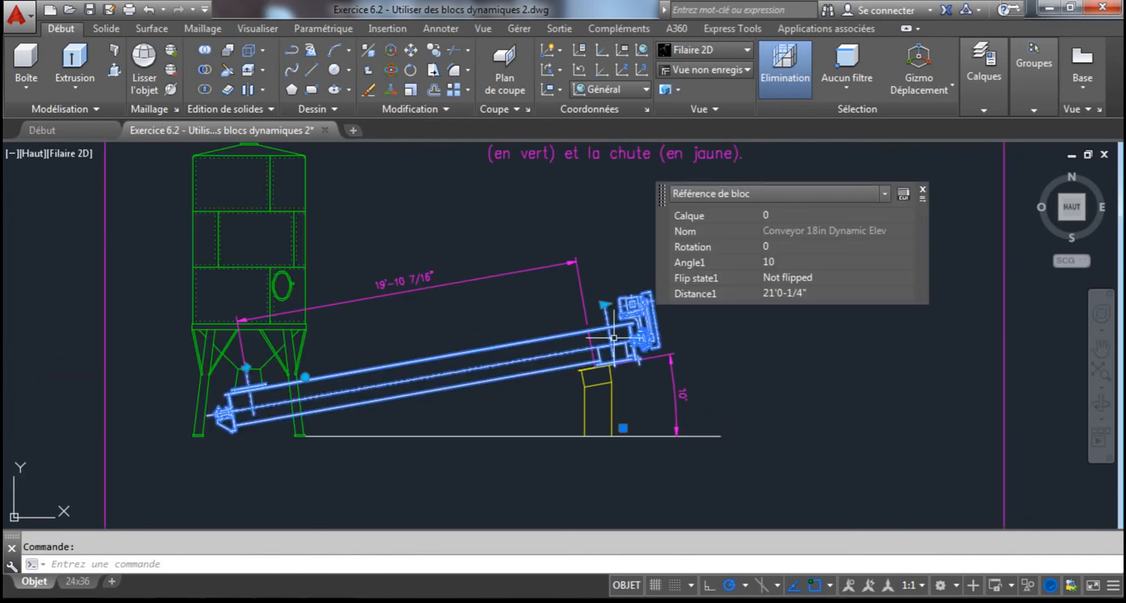
left_click(604, 304)
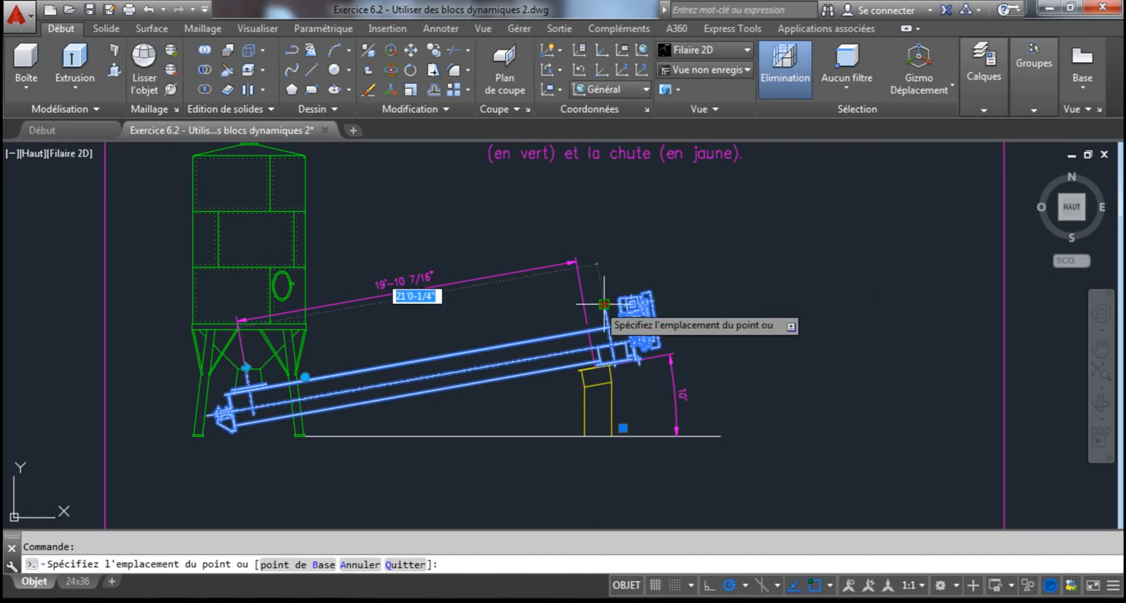
scroll(609, 305, "up", 2)
scroll(548, 307, "up", 3)
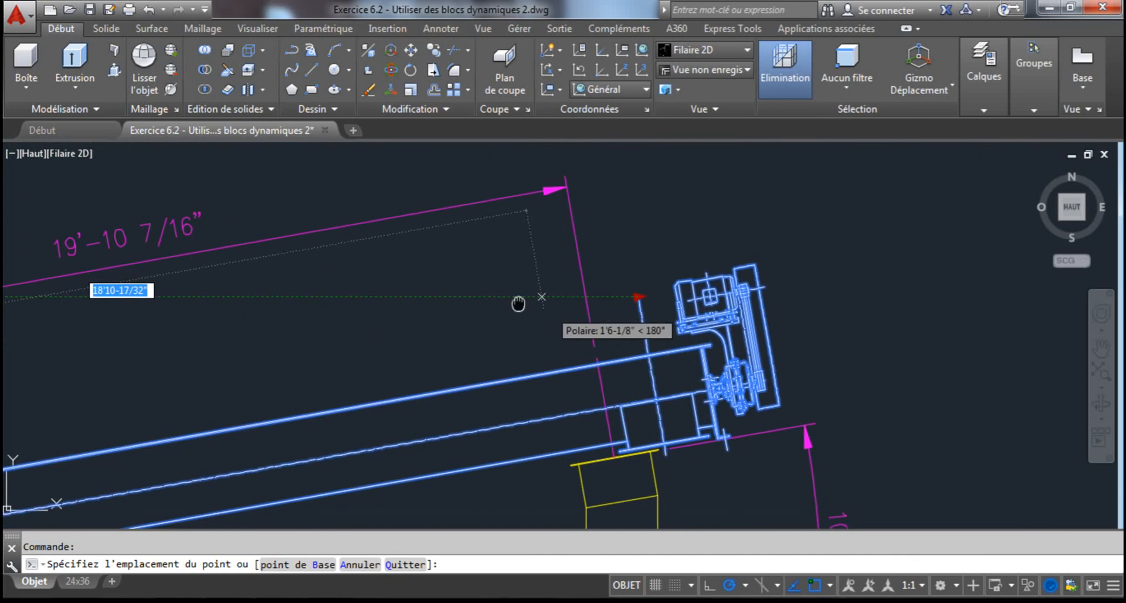
scroll(510, 240, "up", 2)
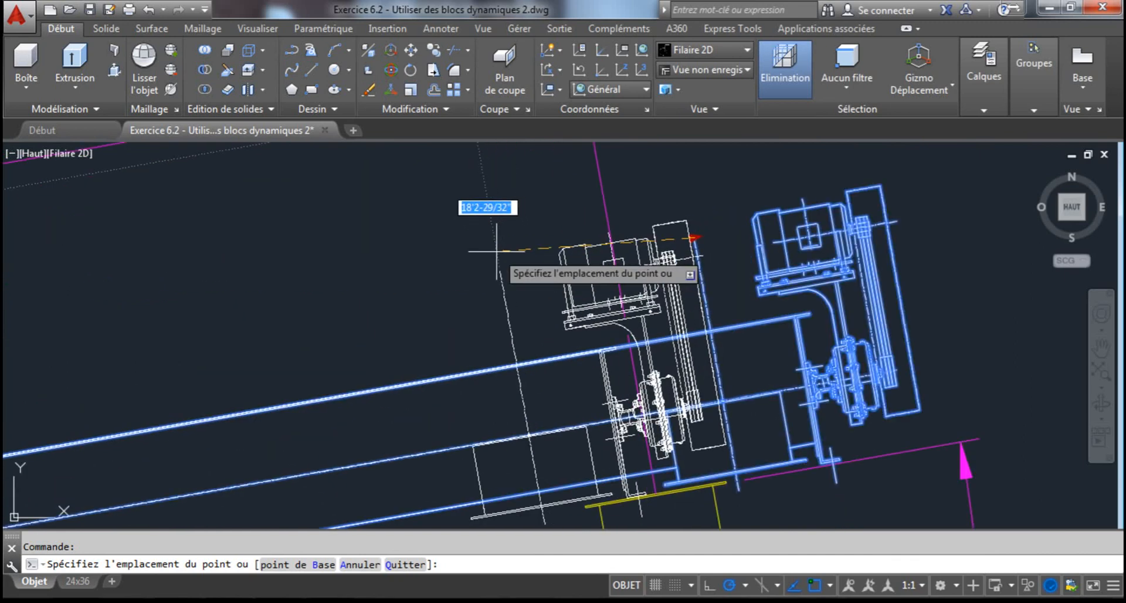
scroll(601, 237, "down", 2)
left_click(601, 238)
scroll(604, 242, "down", 2)
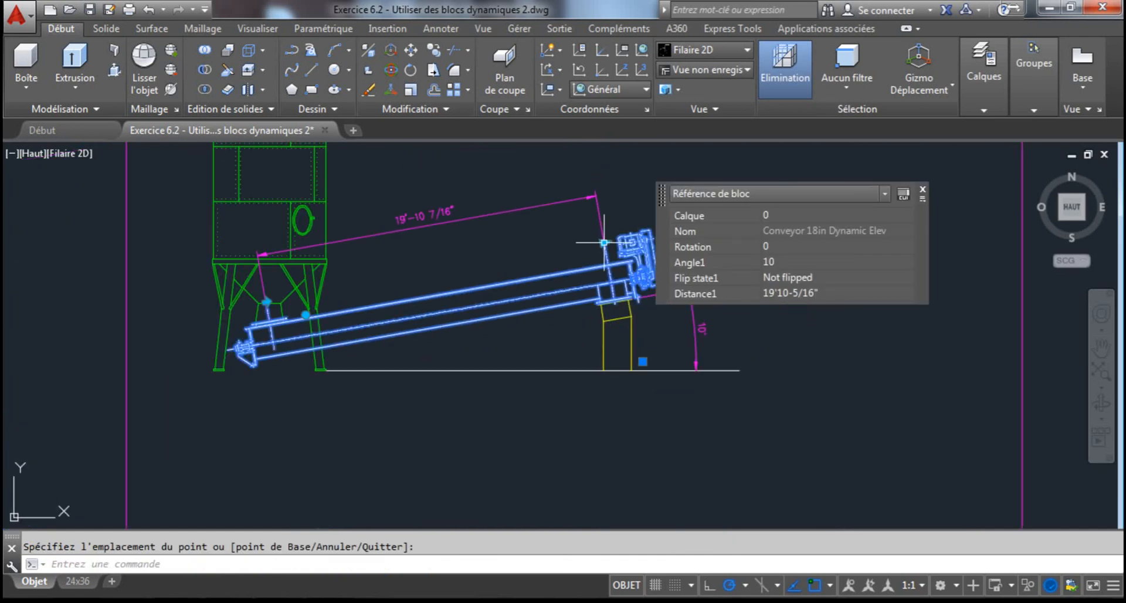
key("Escape")
Move the conveyor block from the top middle of its inlet flange to the middle of the underside of the silo's outlet flange
middle_click_drag(452, 297, 604, 311)
scroll(463, 323, "up", 5)
scroll(398, 323, "up", 1)
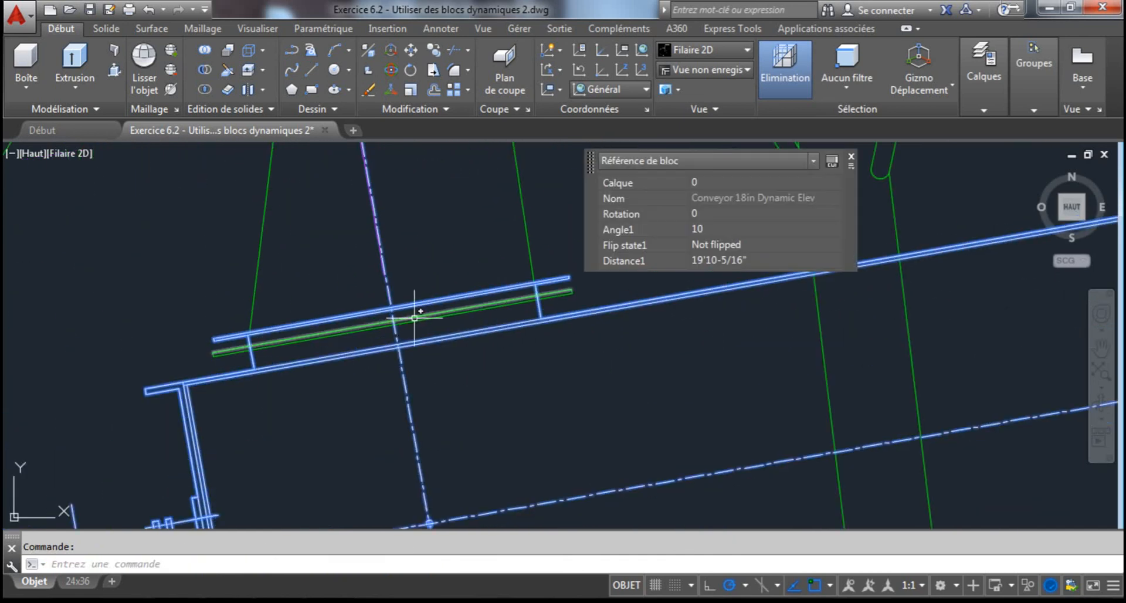
left_click(410, 53)
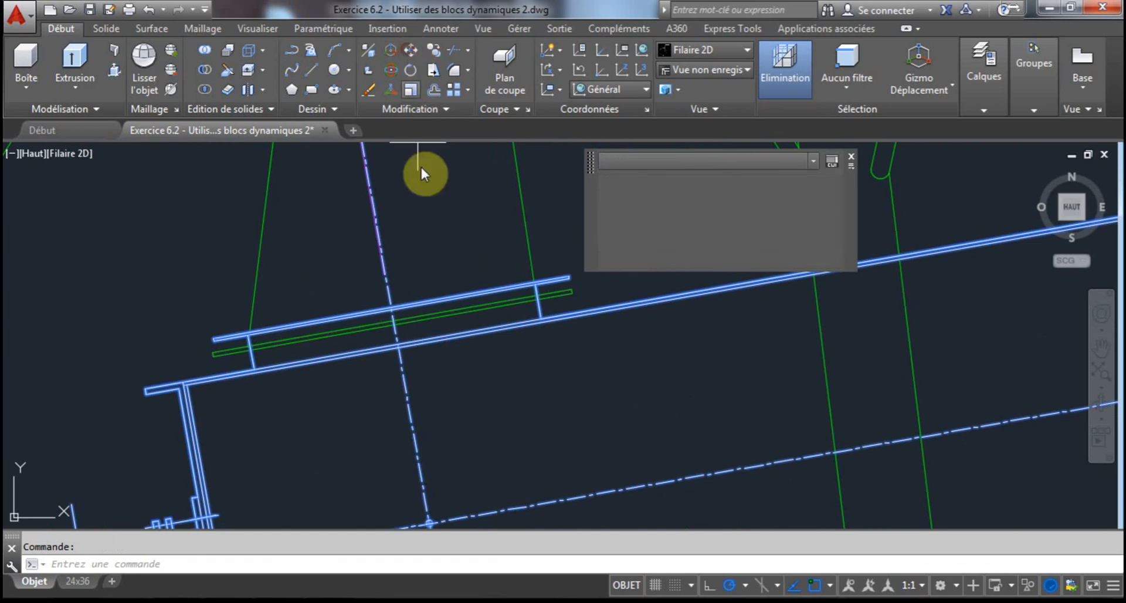
scroll(389, 307, "up", 1)
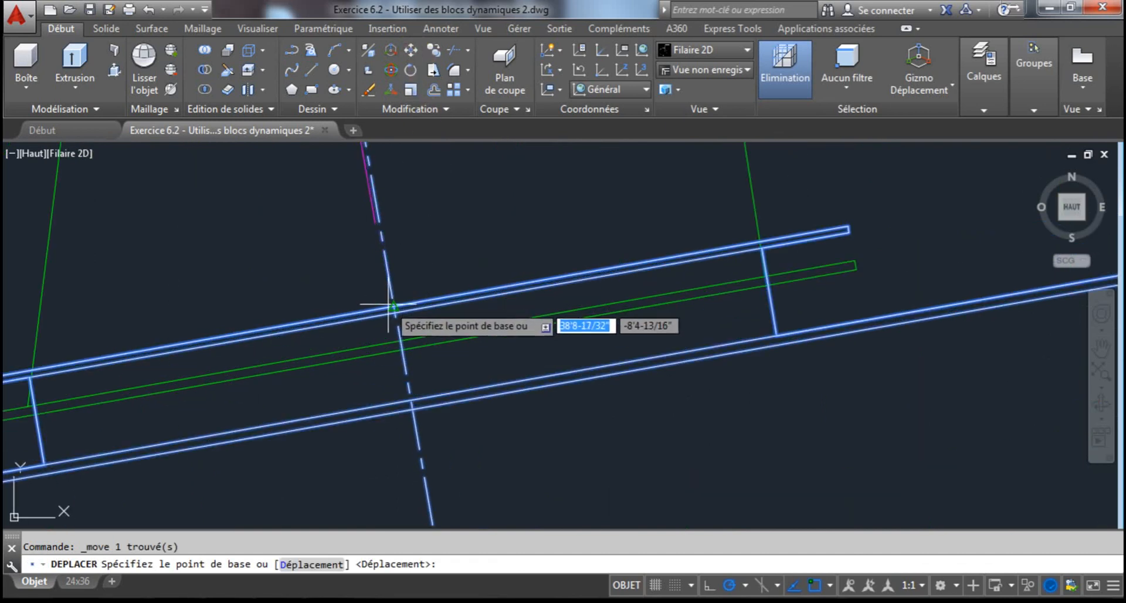
left_click(393, 302)
scroll(403, 350, "down", 3)
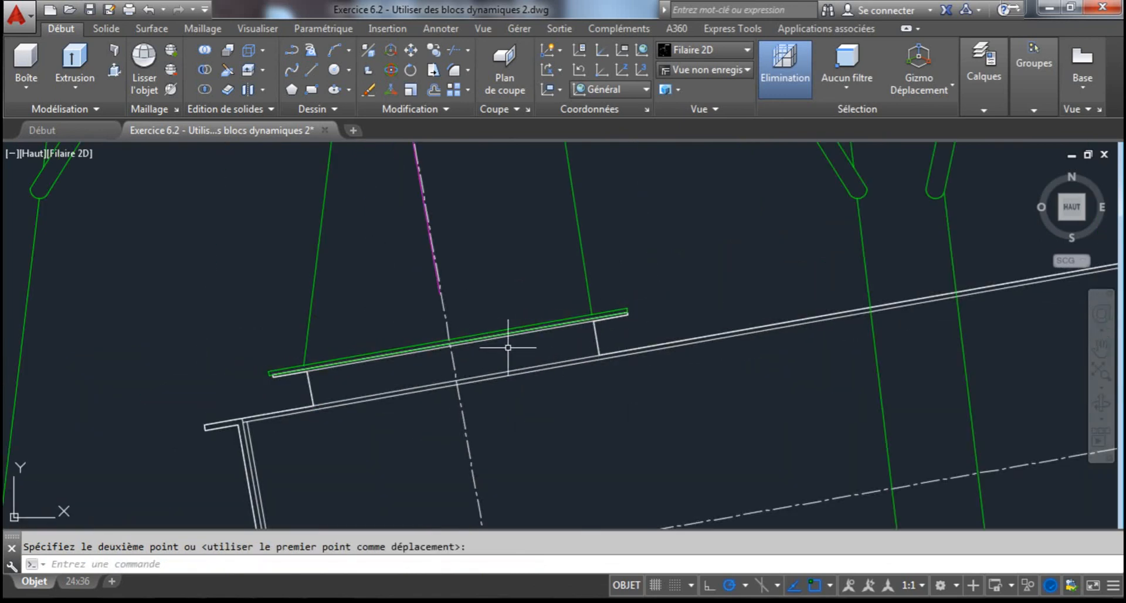
Examine the conveyor's alignment with the silo outlet and the yellow chute, and view the whole drawing
scroll(568, 329, "down", 5)
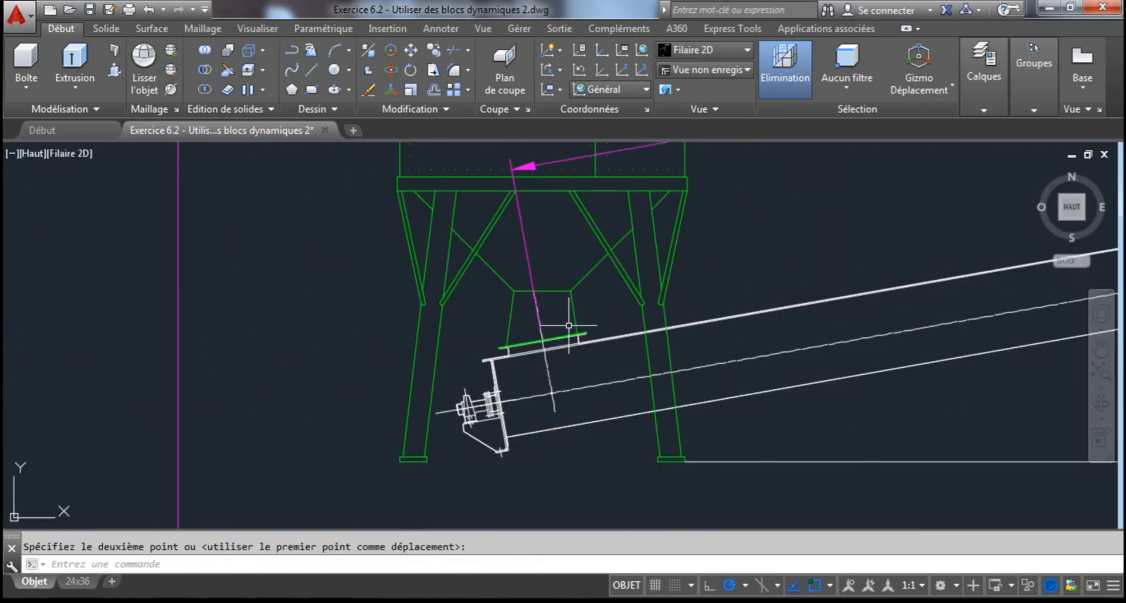
middle_click_drag(620, 377, 305, 377)
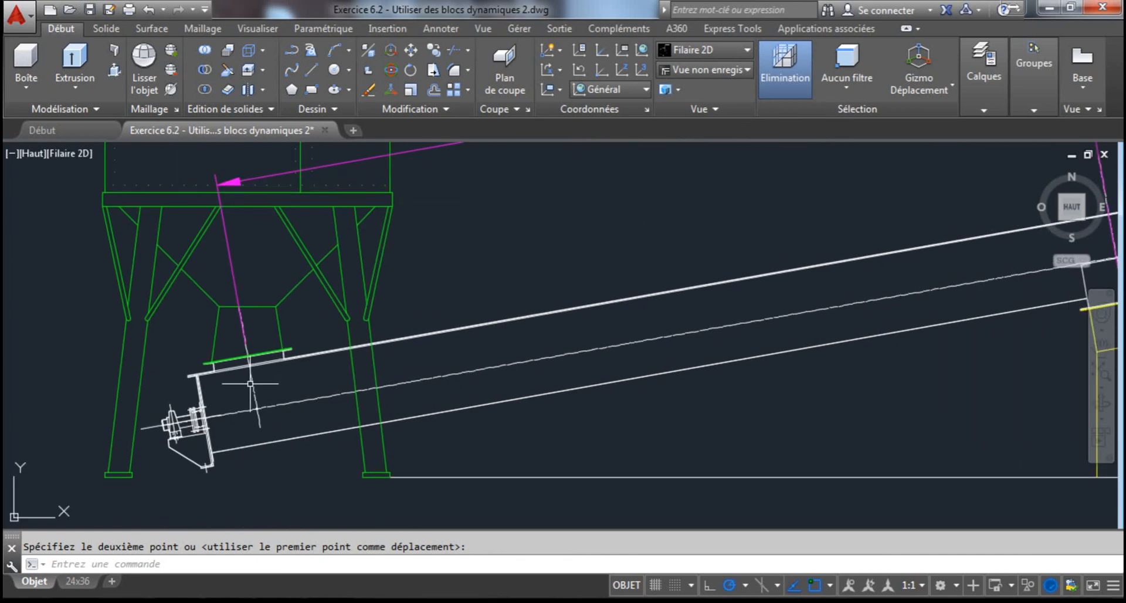
middle_click_drag(711, 327, 196, 382)
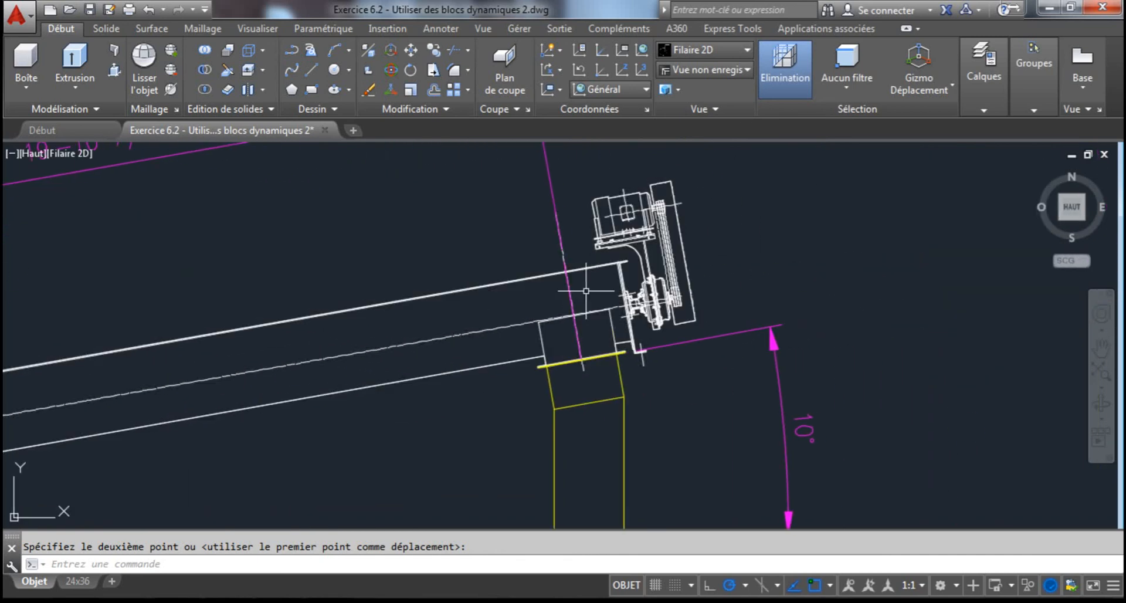
scroll(586, 291, "up", 2)
scroll(584, 294, "up", 2)
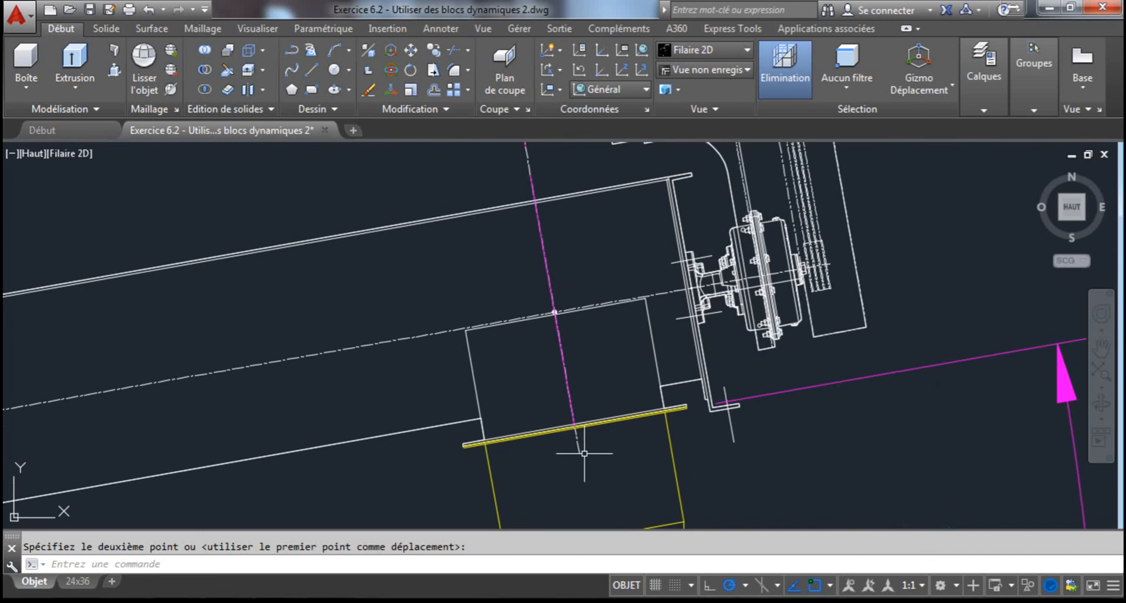
scroll(631, 367, "down", 5)
middle_click_drag(538, 381, 667, 342)
mouse_move(912, 294)
middle_mouse_down()
mouse_move(888, 344)
mouse_move(862, 335)
mouse_move(875, 353)
middle_mouse_up()
middle_click(868, 347)
middle_click(868, 347)
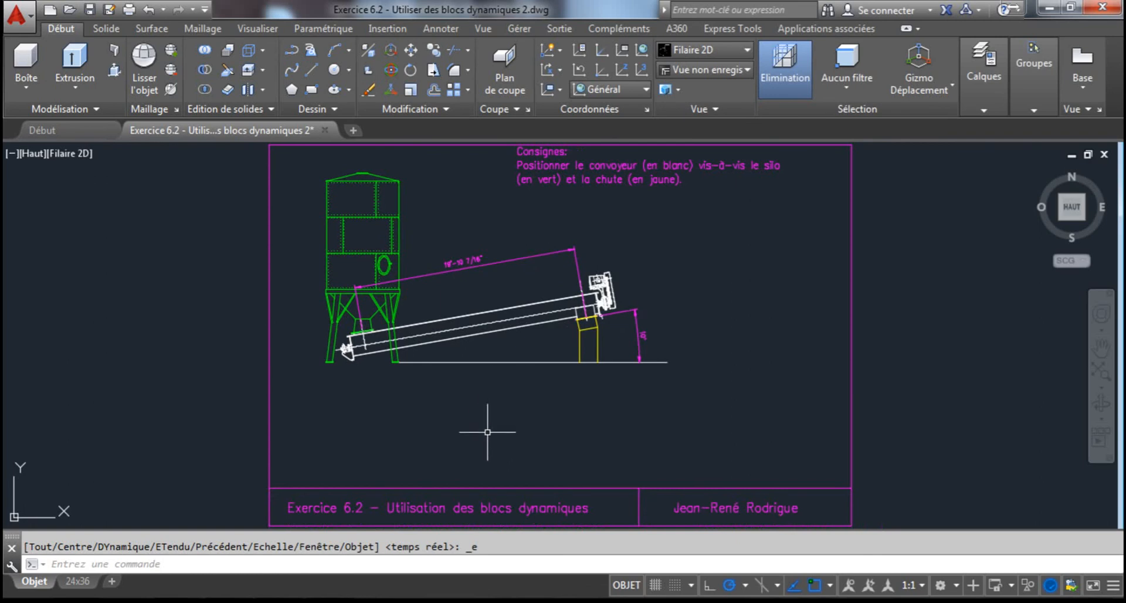